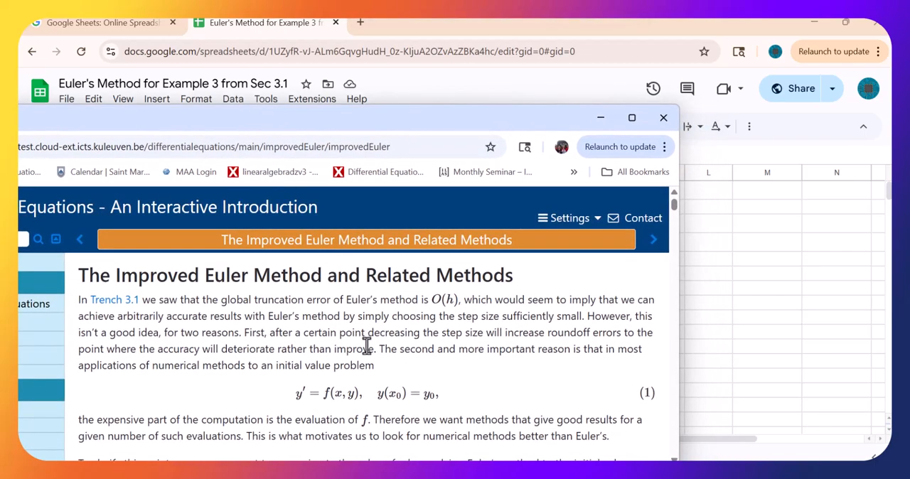
- Examine the Improved Euler page's Example 2 initial value problem and the formulas for k1, k2 and the next y value
scroll(368, 348, down, 10)
scroll(367, 347, down, 10)
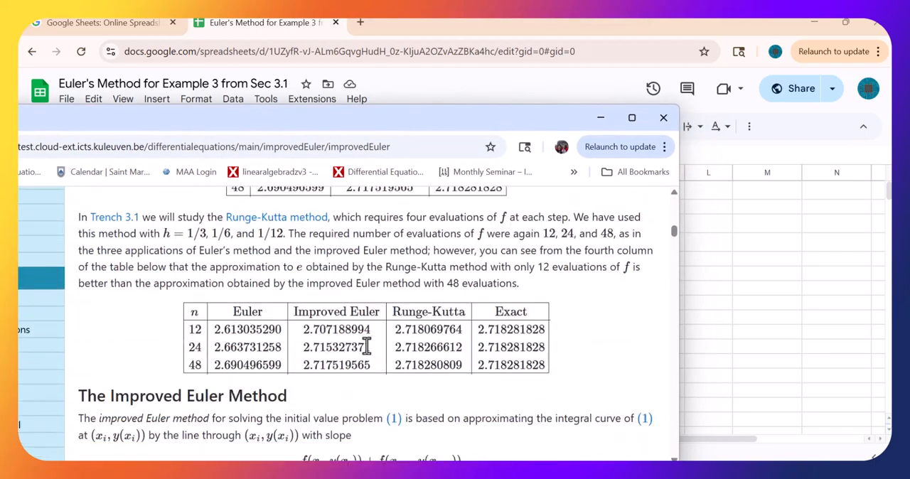
scroll(373, 359, down, 6)
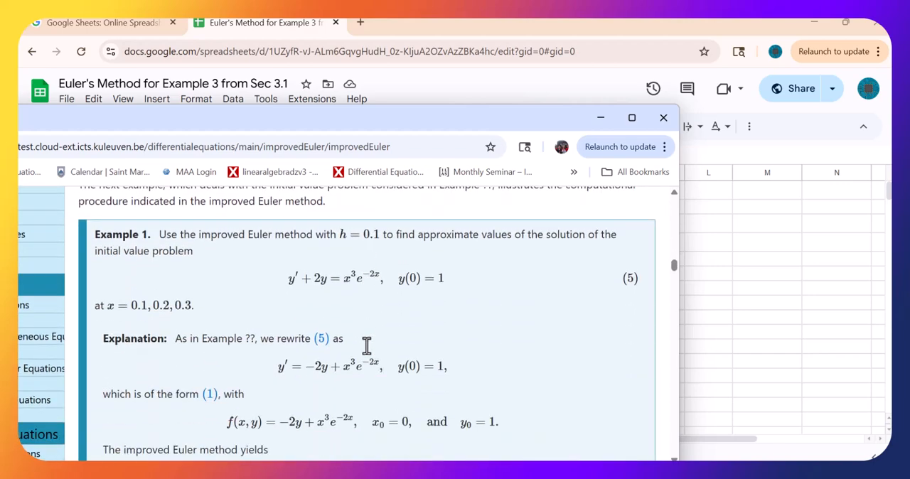
scroll(366, 346, down, 10)
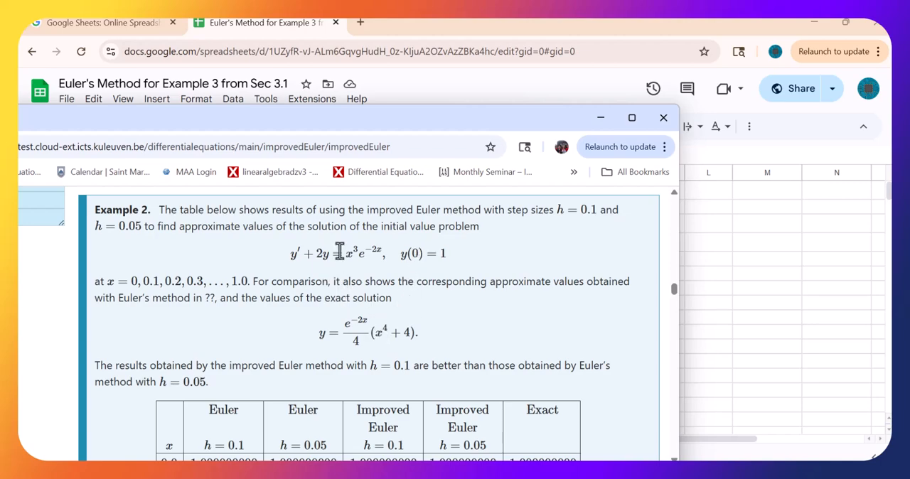
drag(371, 125, 348, 247)
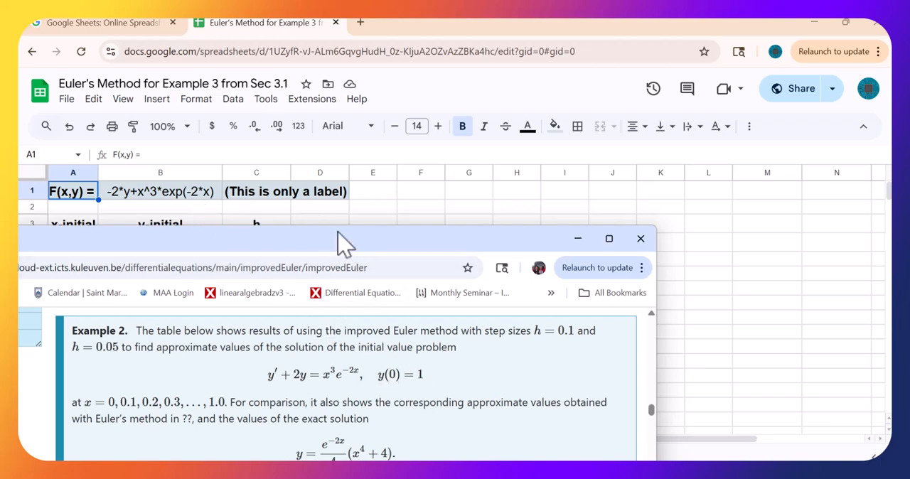
drag(346, 240, 359, 200)
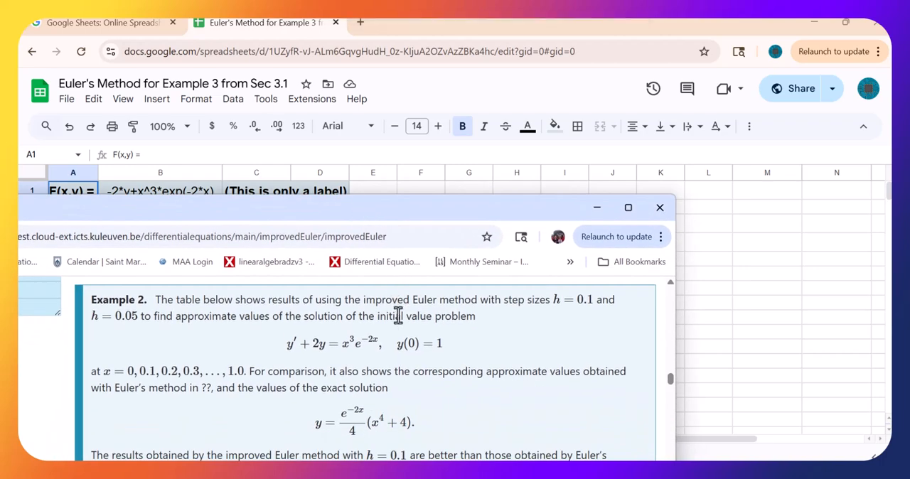
scroll(395, 318, up, 5)
scroll(401, 324, up, 6)
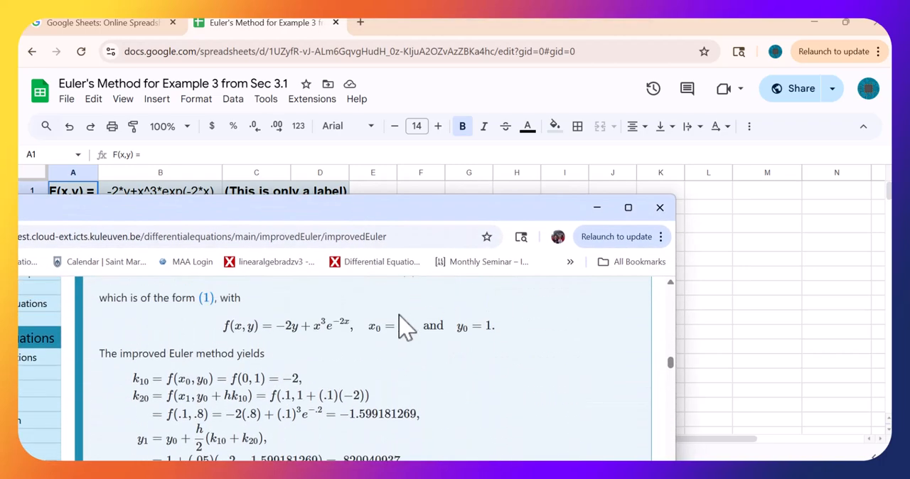
scroll(399, 317, up, 5)
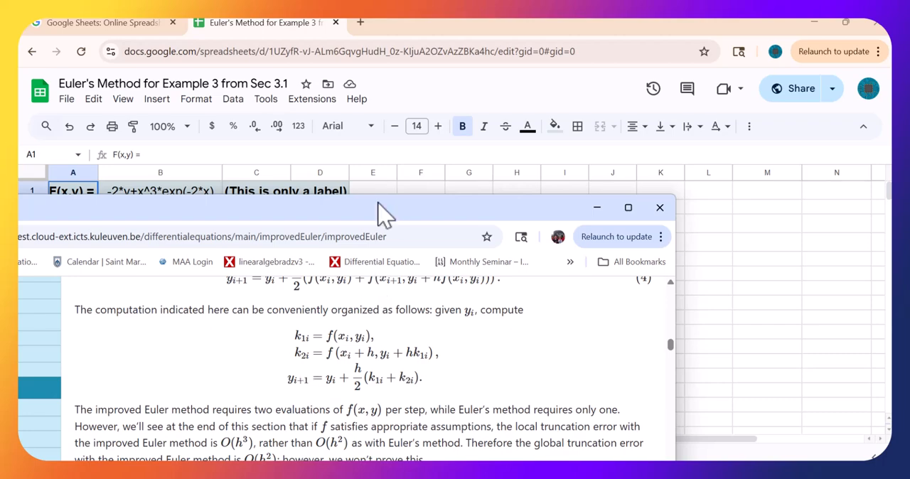
drag(377, 212, 395, 336)
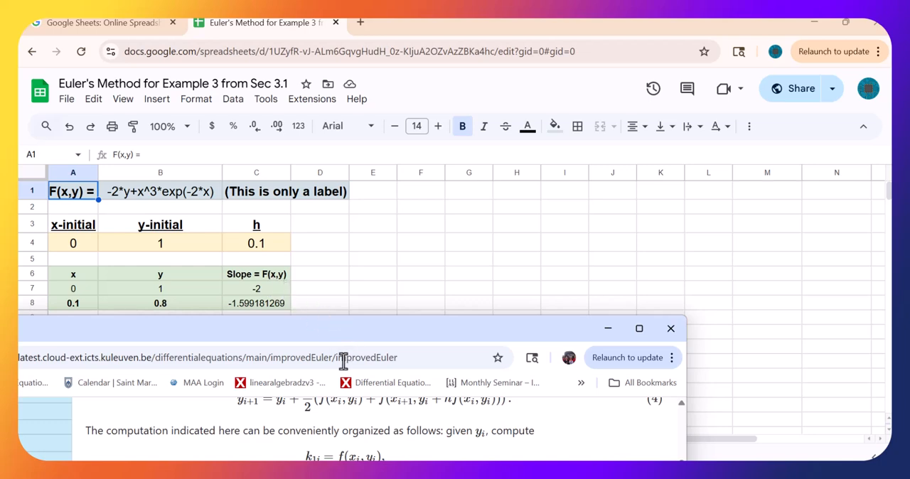
- Label the Slope column with a bold k1 in the cell above its header, and shift rows 5 through 8 down one row
click(256, 260)
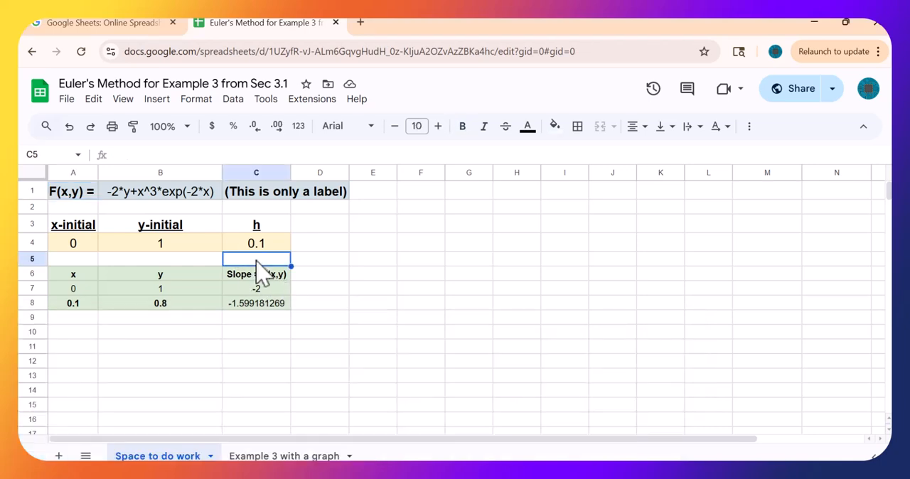
text(k1)
key(Return)
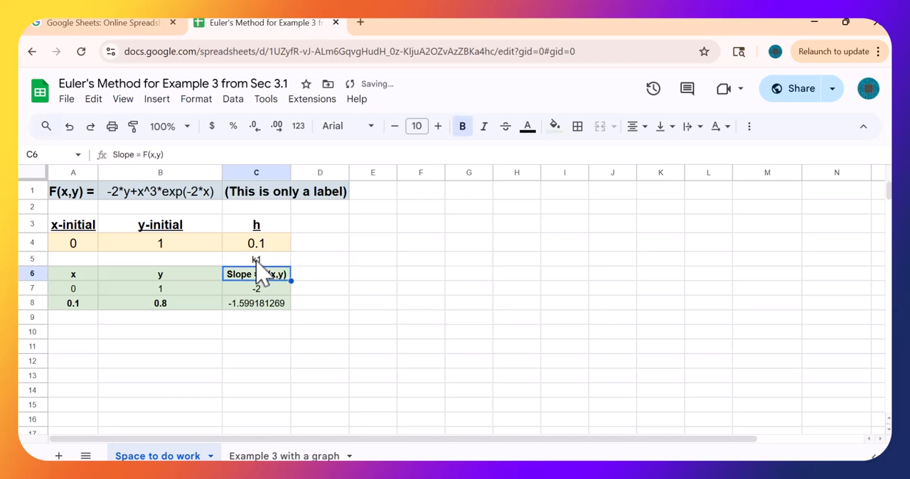
click(256, 260)
click(461, 128)
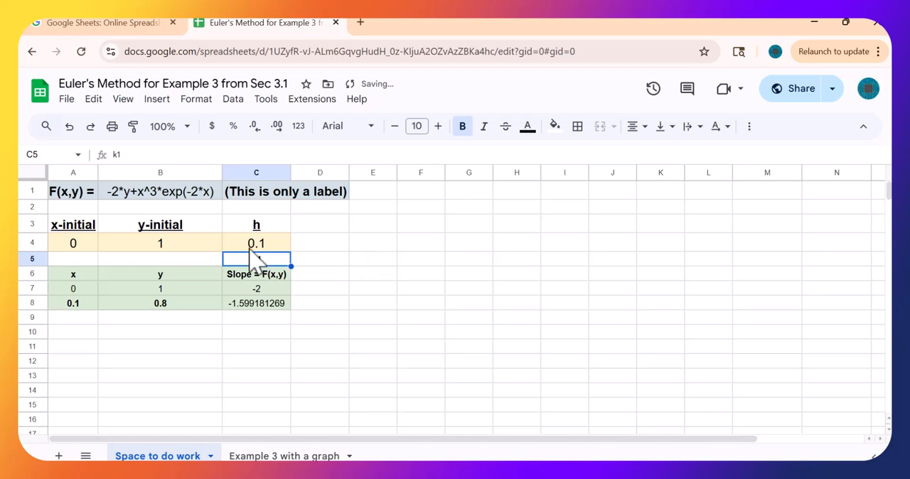
drag(32, 260, 121, 319)
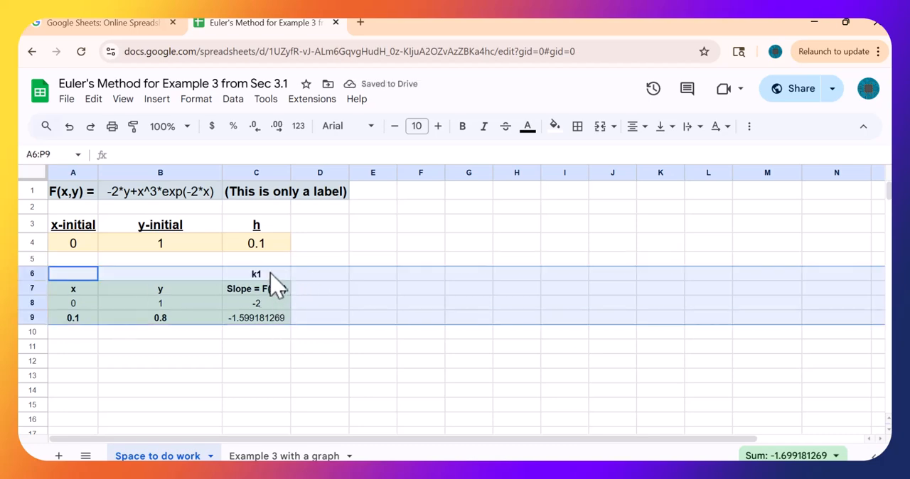
click(271, 309)
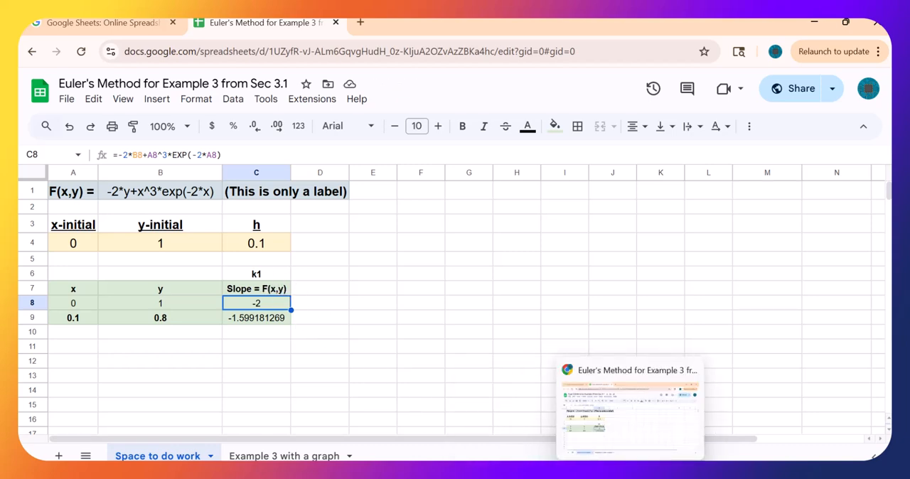
- Consult the k2 formula on the Improved Euler page and enter the header x+h in cell D7 of the spreadsheet
click(624, 420)
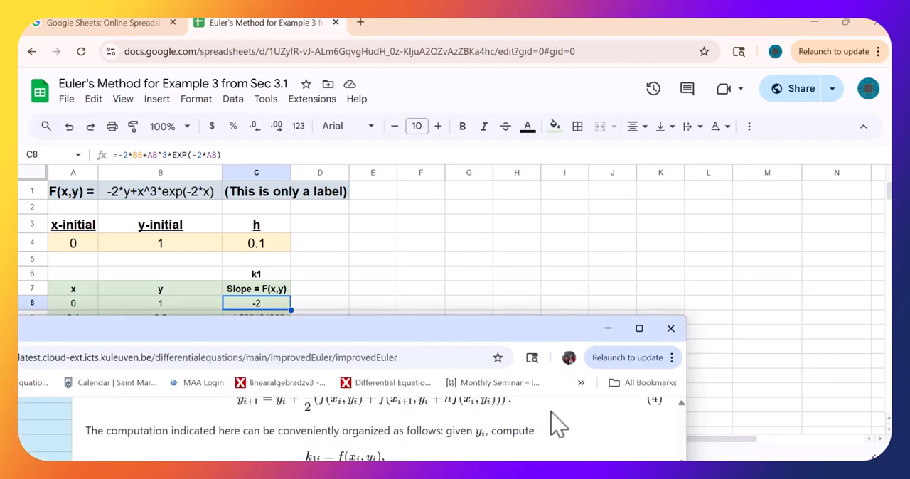
drag(440, 340, 455, 305)
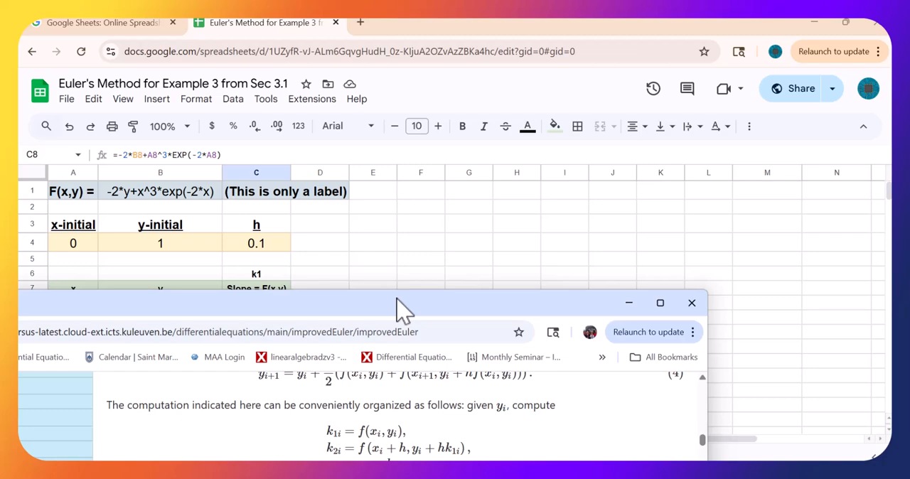
click(663, 238)
scroll(660, 237, down, 2)
mouse_move(509, 466)
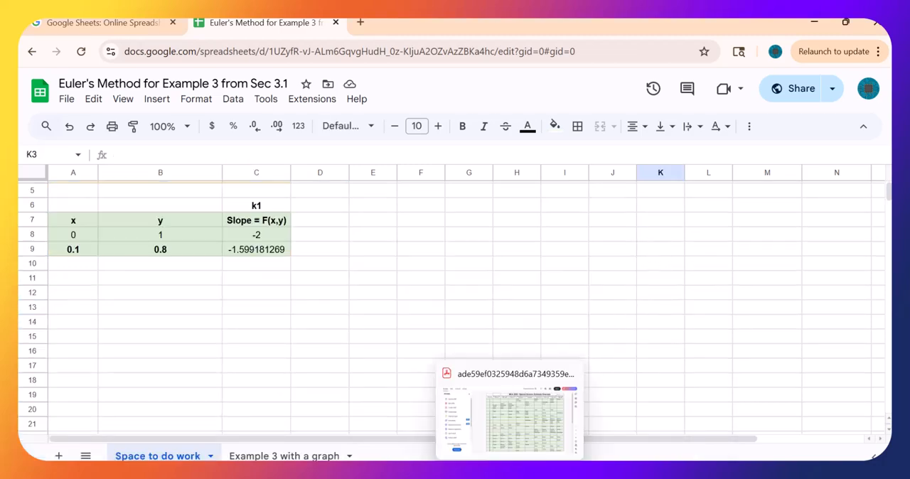
mouse_move(570, 469)
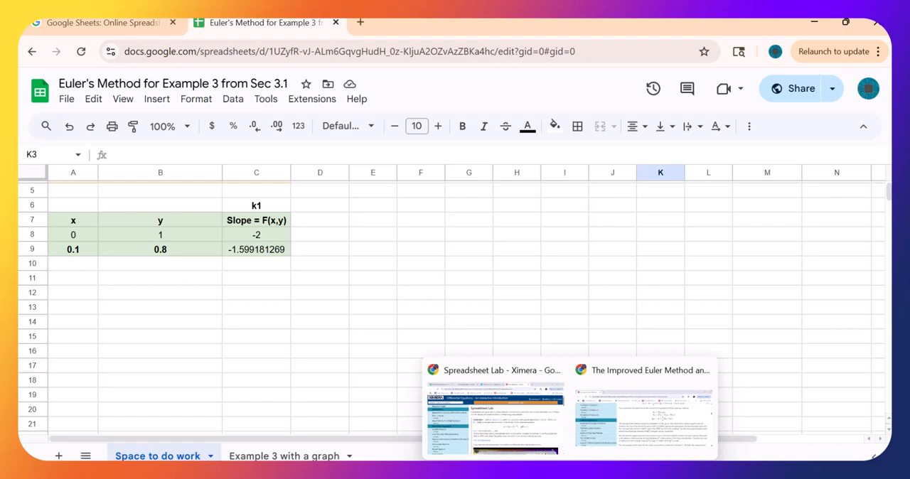
click(599, 435)
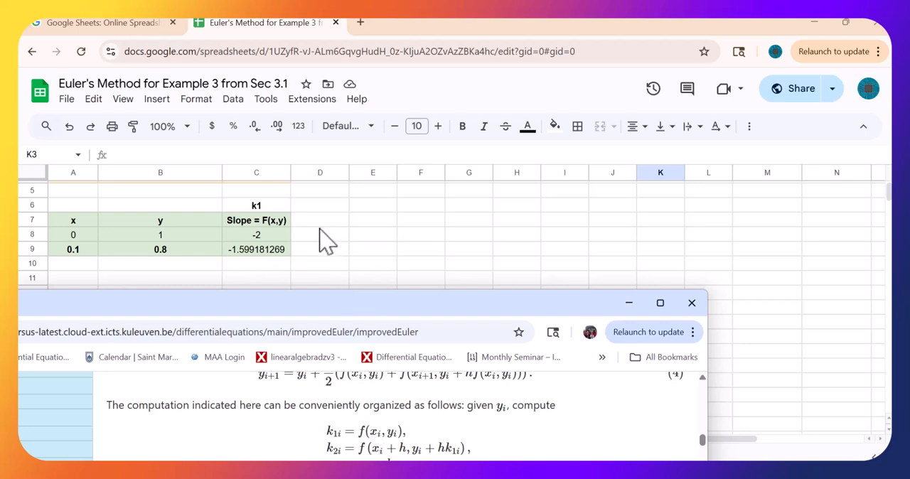
click(316, 221)
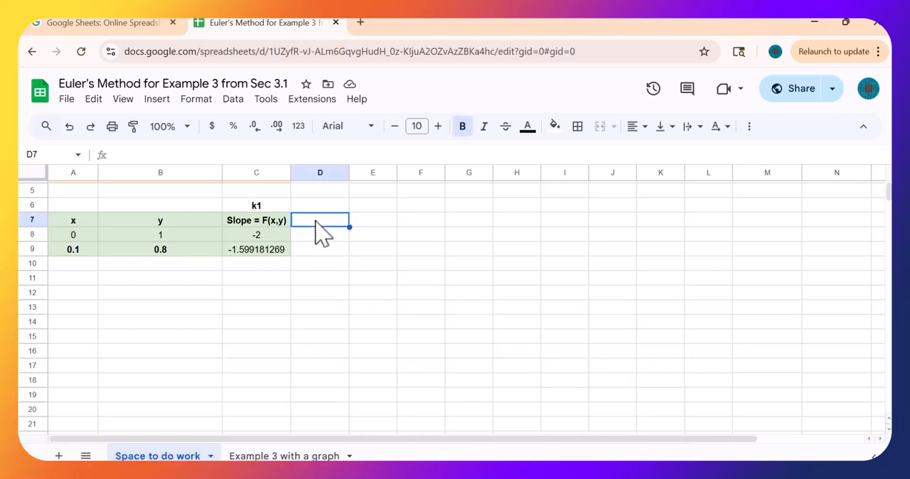
text(x+h)
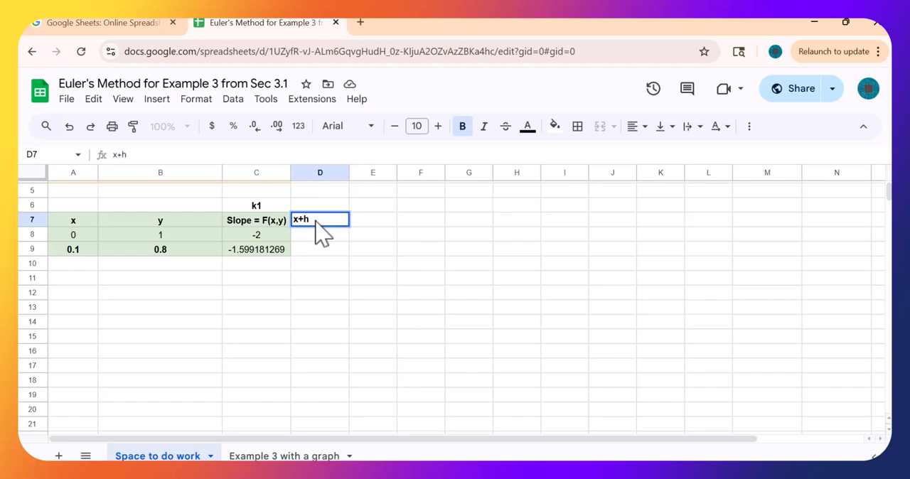
key(Tab)
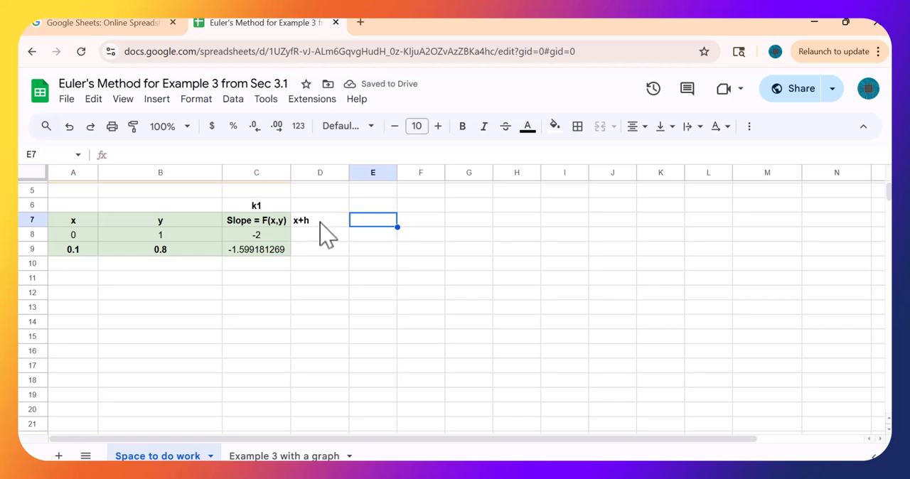
- Enter the header y+k1*h in cell E7, checking it against the k2 formula on the Improved Euler page
text(y+k1)
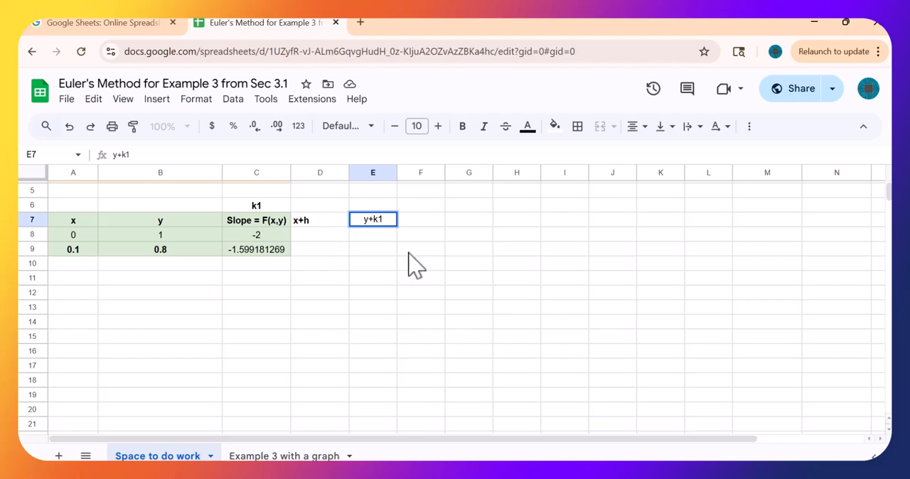
mouse_move(570, 475)
click(619, 429)
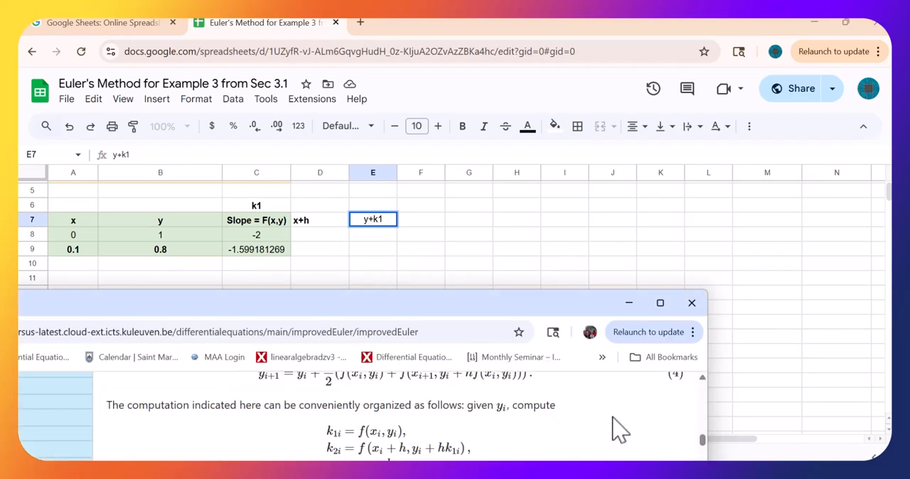
mouse_move(539, 475)
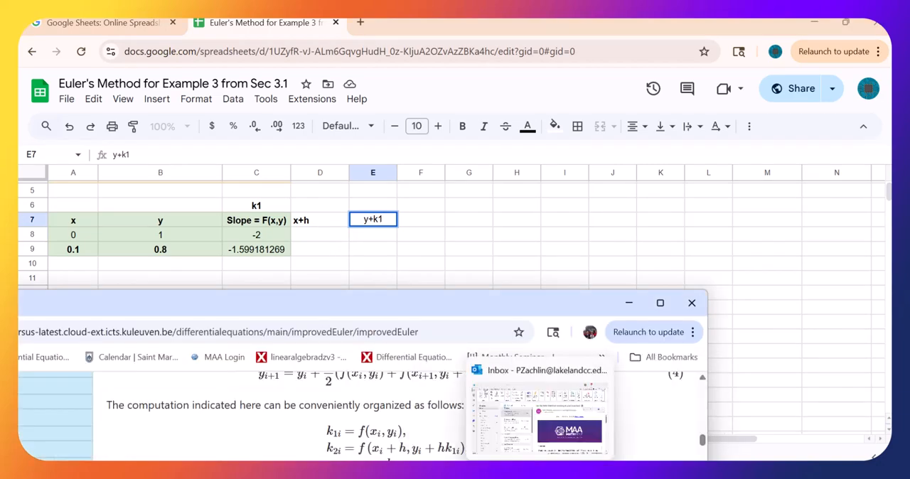
mouse_move(570, 475)
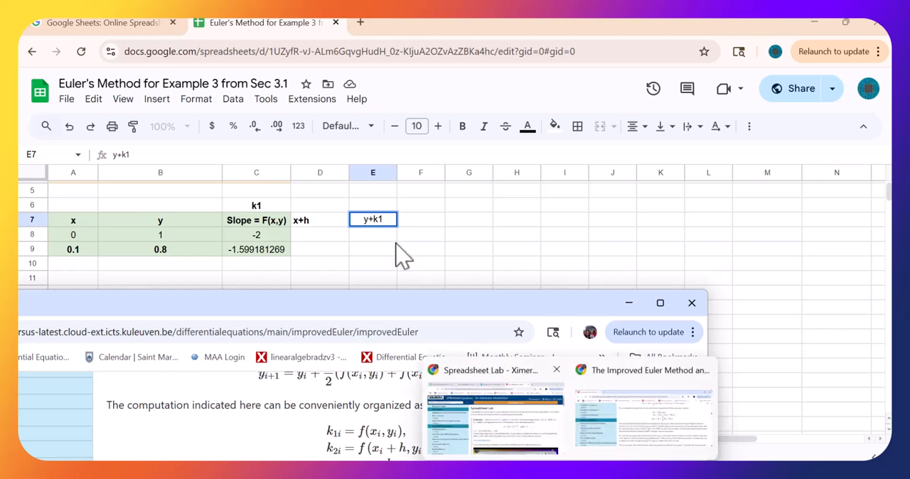
click(375, 214)
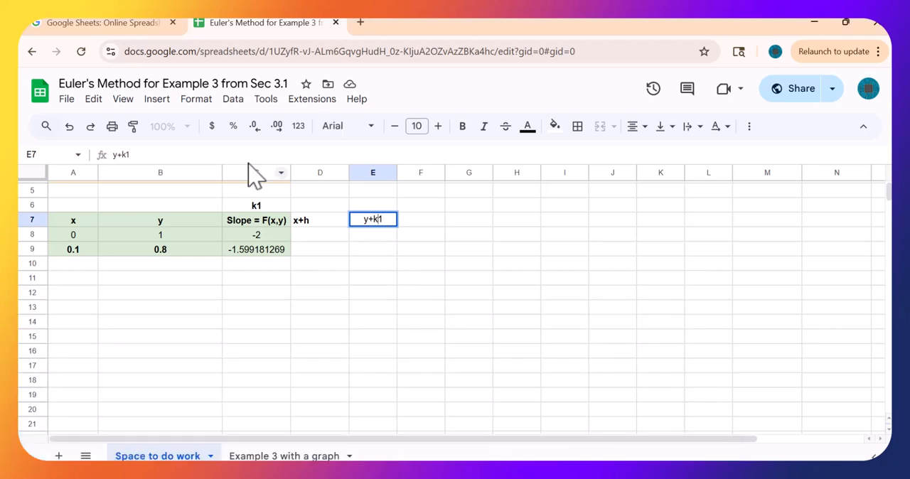
click(144, 155)
text(*h)
key(Return)
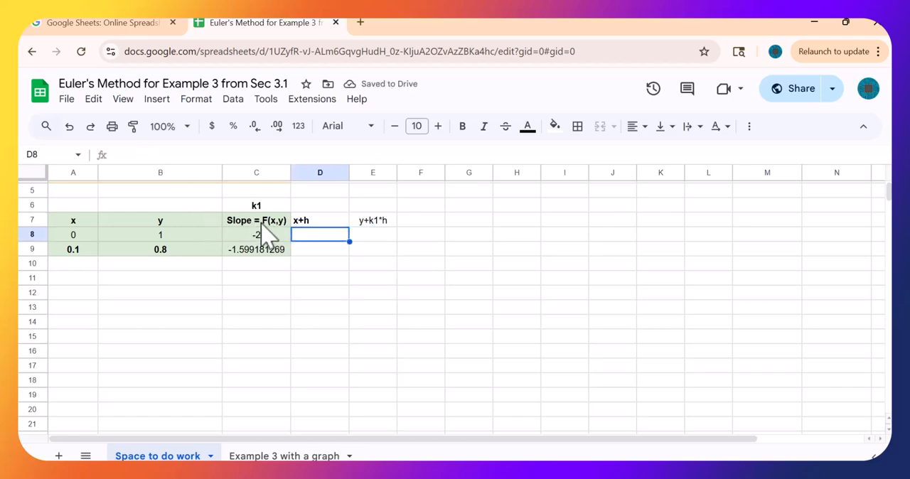
- Copy the formatting of the Slope column cells C7:C9 onto the new columns in D7:E9
drag(263, 221, 263, 251)
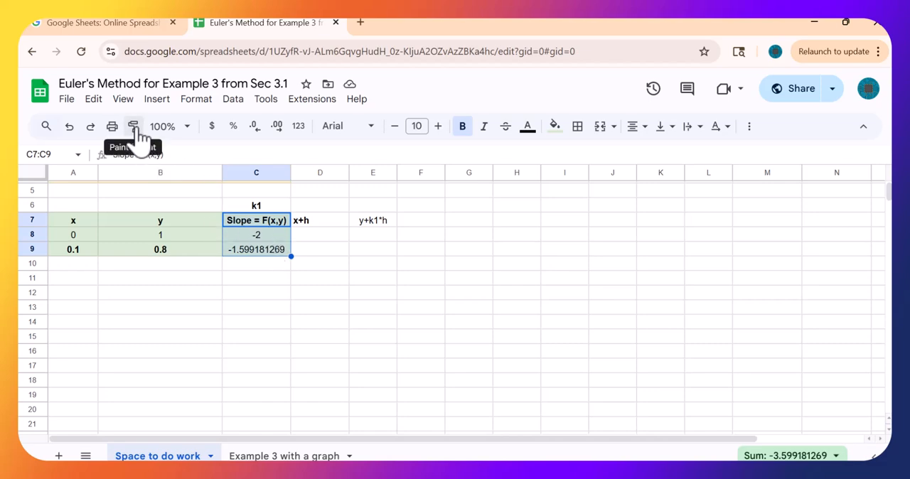
click(132, 125)
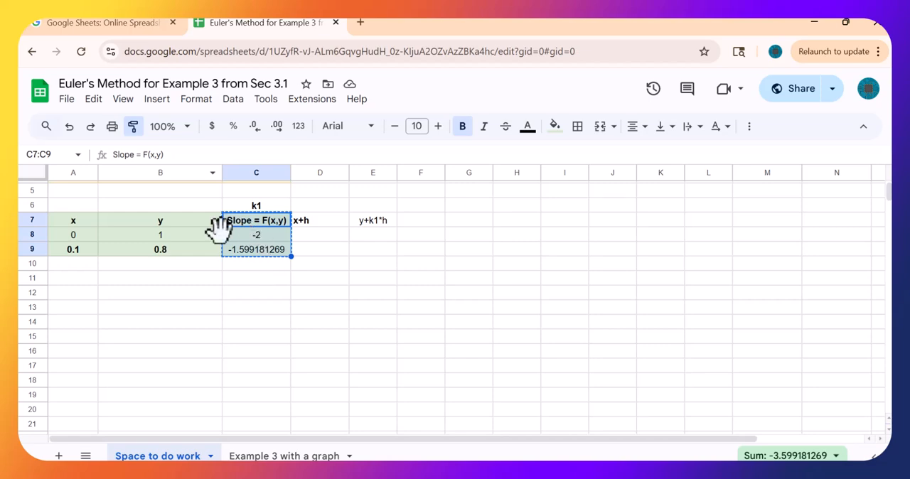
mouse_move(313, 224)
mouse_down()
mouse_move(366, 237)
mouse_move(368, 255)
mouse_up()
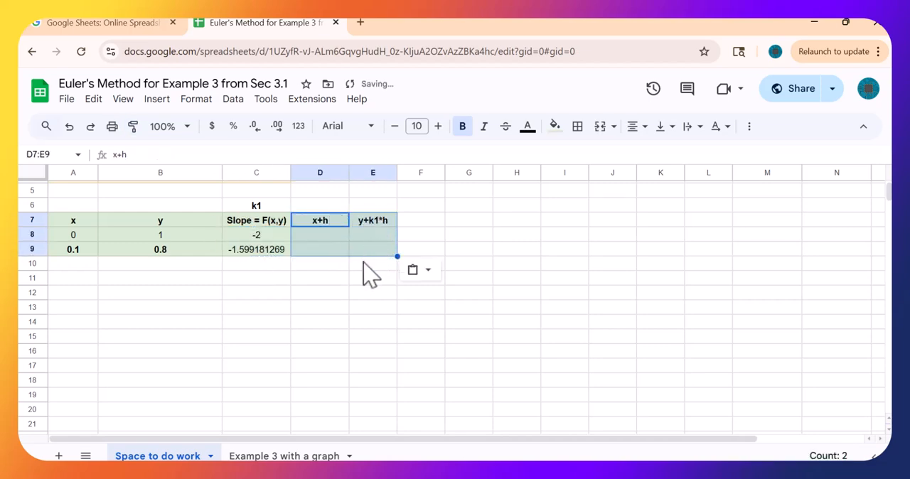
- Enter the formula =A8+C$4 in cell D8 to compute x+h, with the row of the h reference locked
click(326, 239)
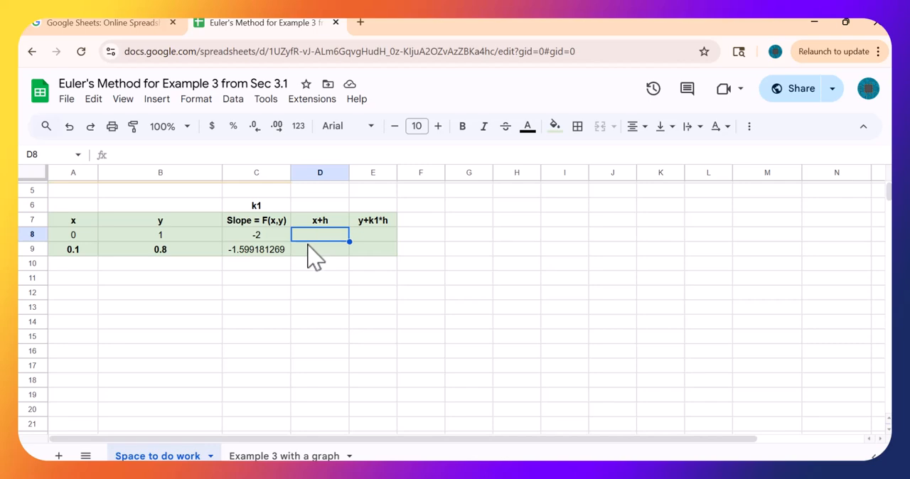
text(=)
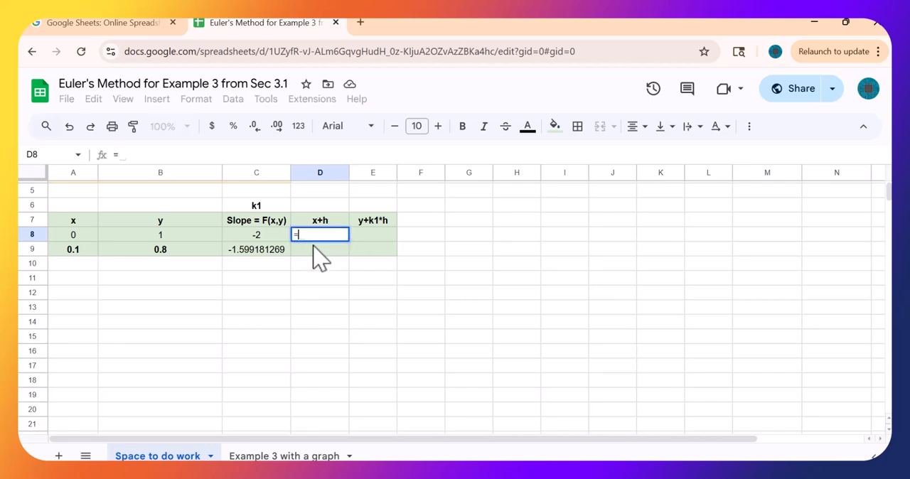
click(81, 243)
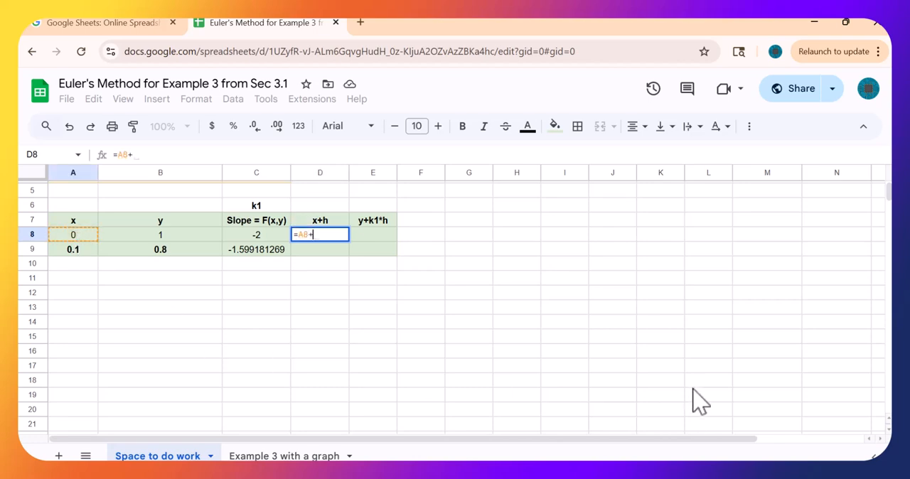
text(+)
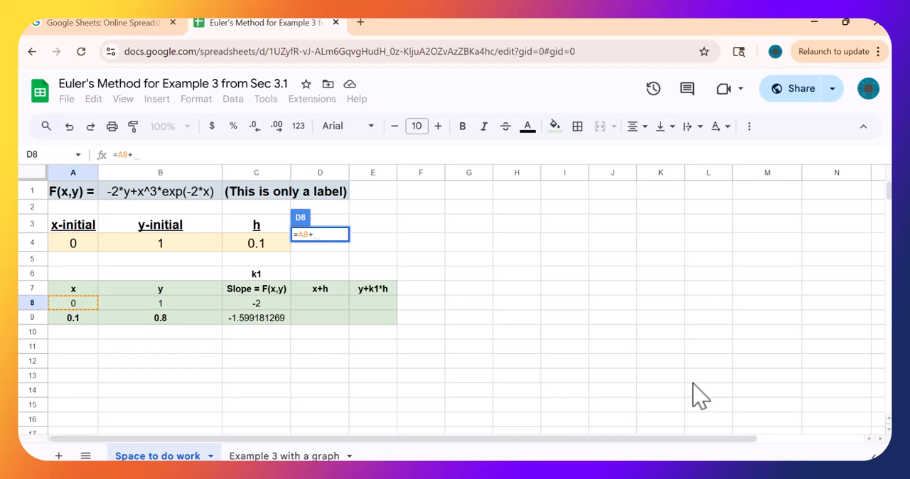
click(273, 252)
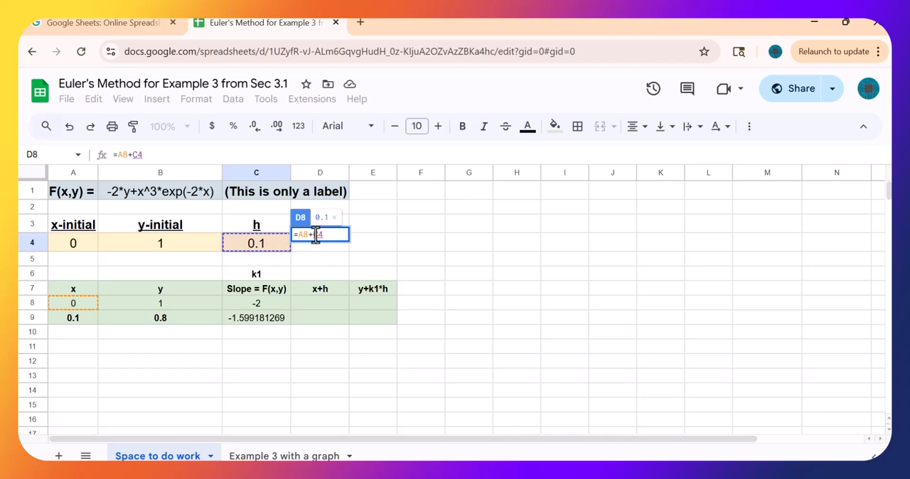
click(315, 235)
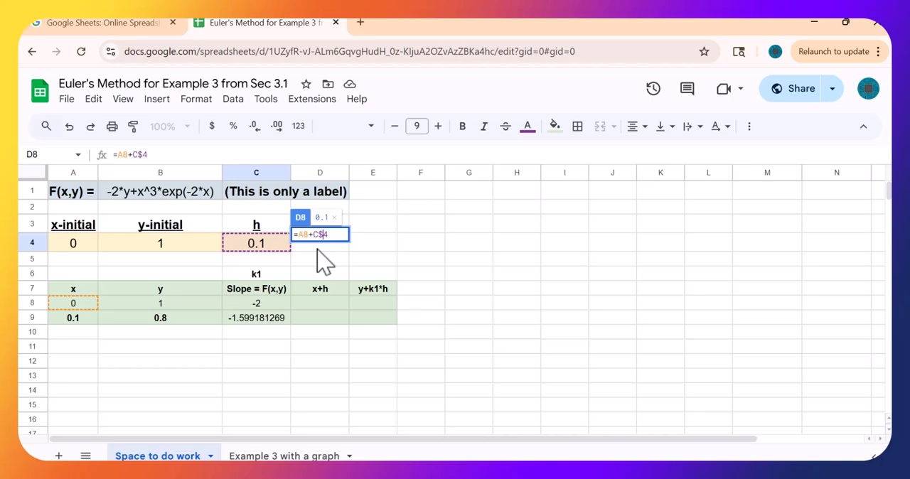
text($)
key(Return)
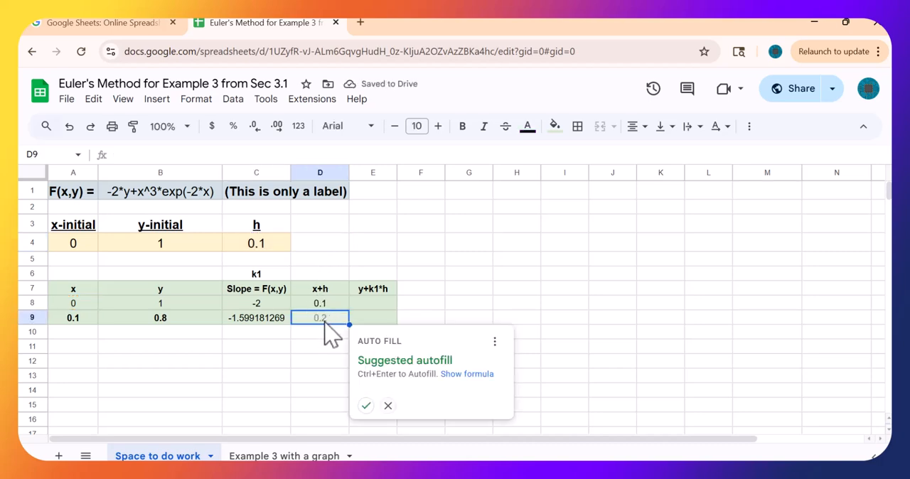
- Accept the suggested autofill of the x+h formula into D9 and check the cell references in D9 and D8
click(364, 406)
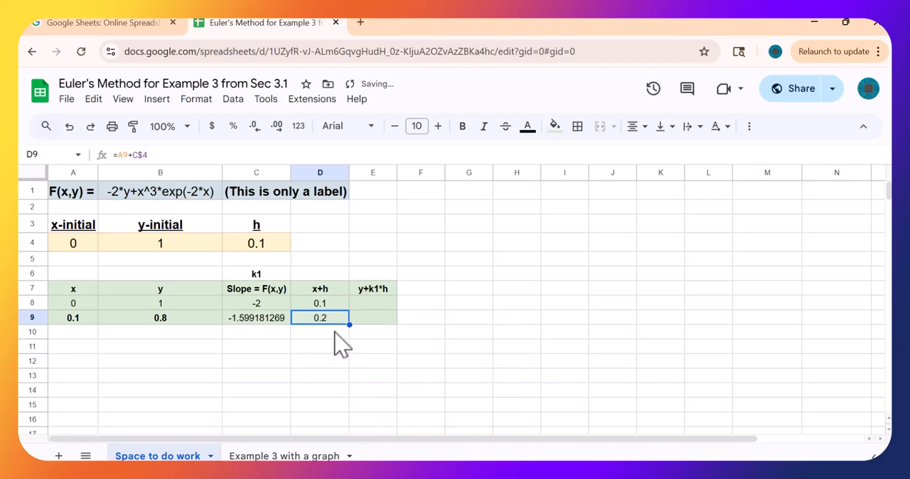
click(287, 153)
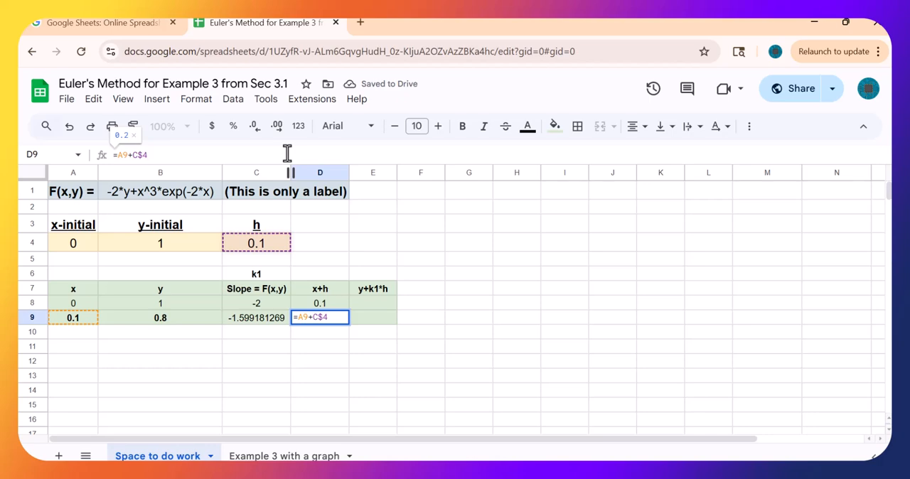
key(Escape)
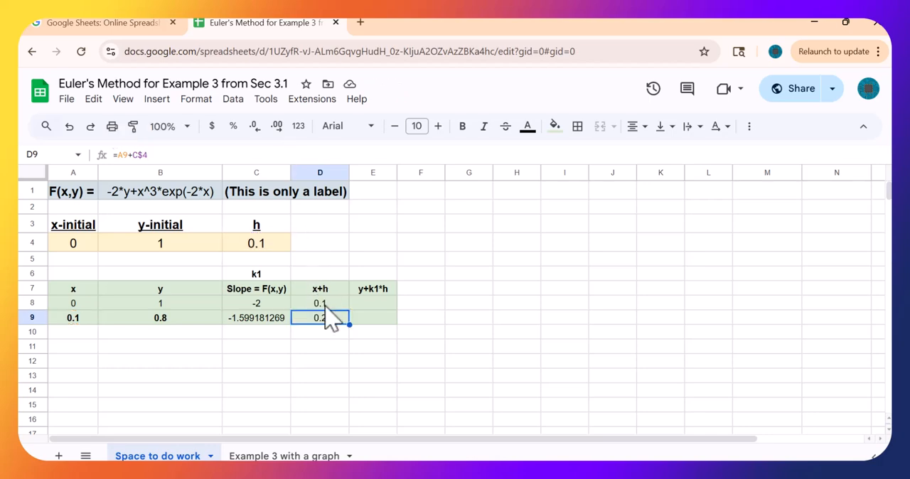
key(Up)
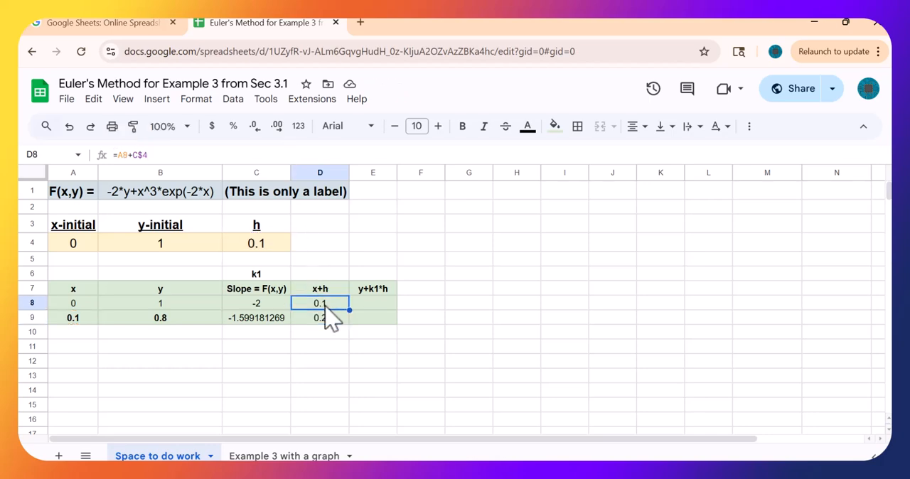
click(293, 154)
key(Return)
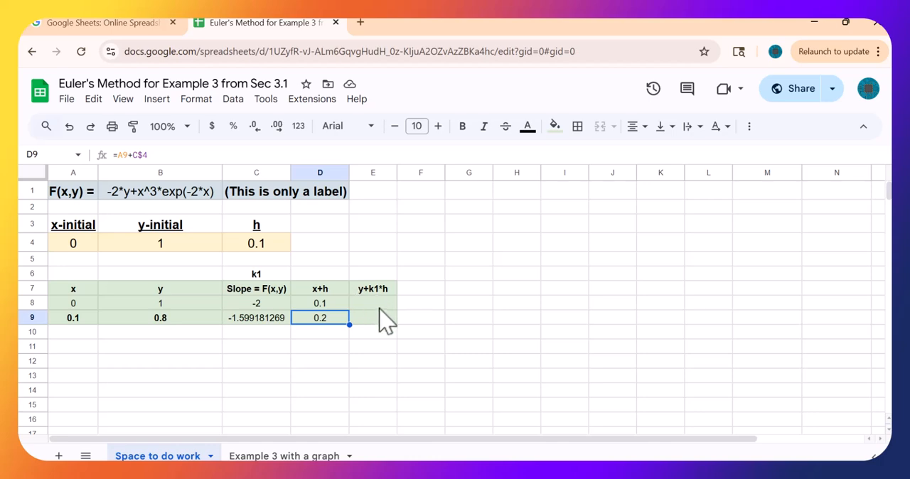
- Consult the k2 formula on the Improved Euler page and change the header in cell E7 to y+h*k1
mouse_move(600, 470)
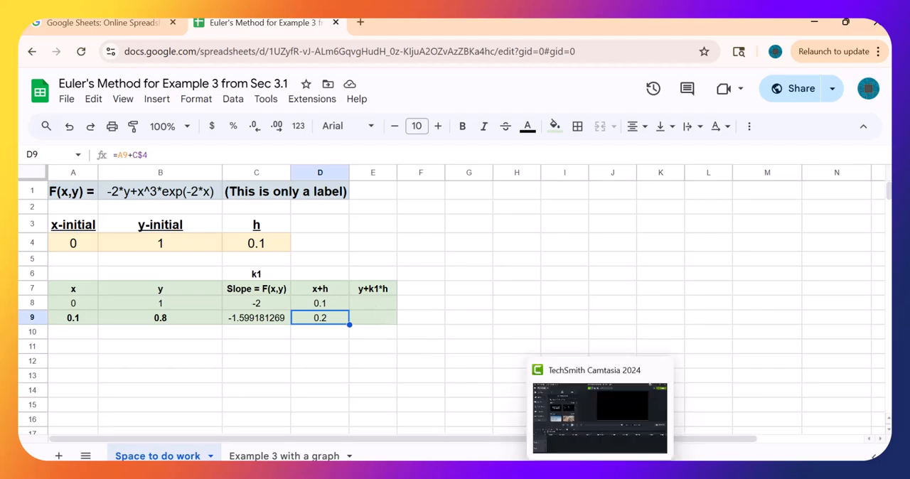
mouse_move(570, 470)
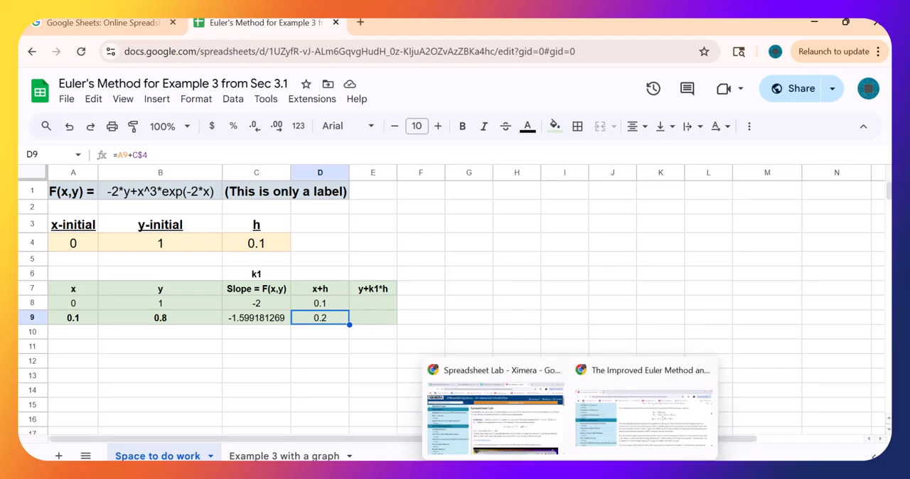
click(623, 426)
drag(443, 306, 448, 267)
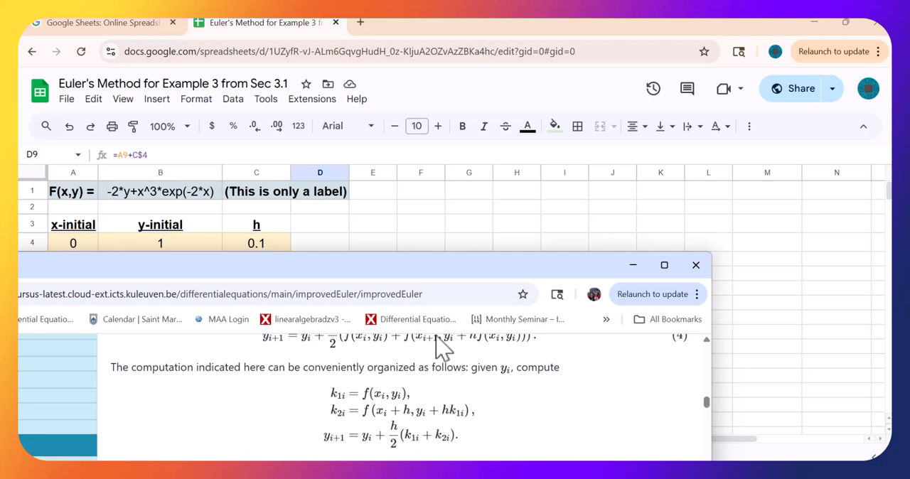
drag(410, 266, 409, 359)
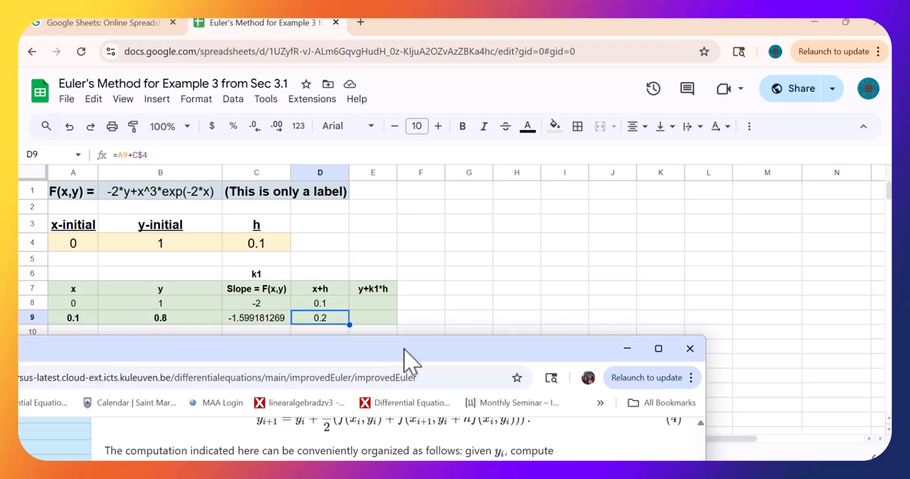
click(387, 295)
click(154, 155)
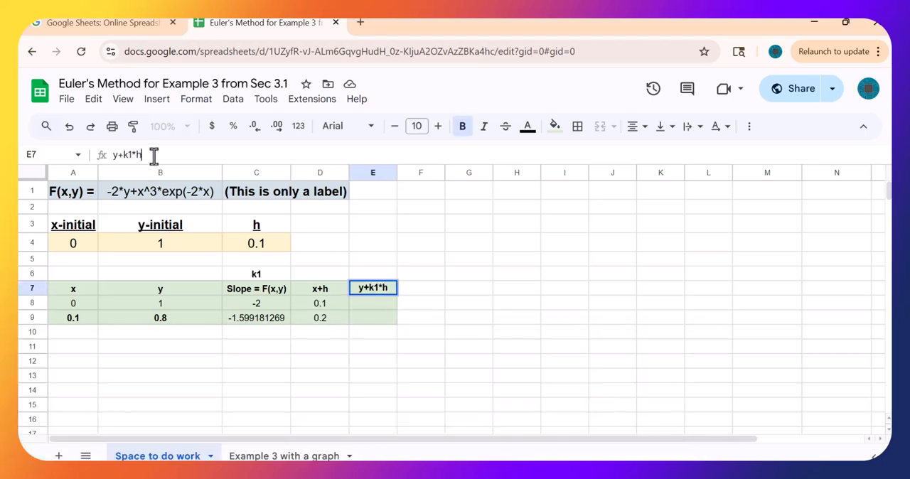
key(BackSpace)
key(BackSpace)
key(Left)
key(Left)
text(h*)
key(Return)
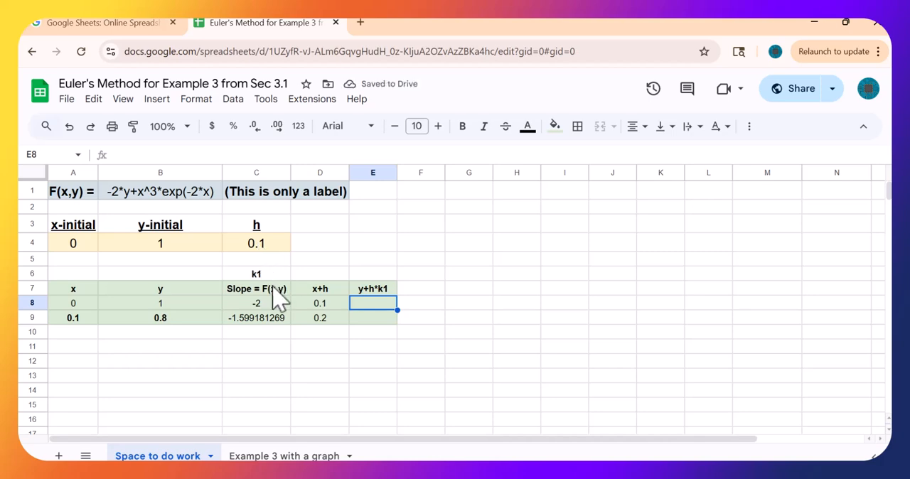
- Enter the formula =B8+C$4*C8 in cell E8 to compute y+h*k1
text(=)
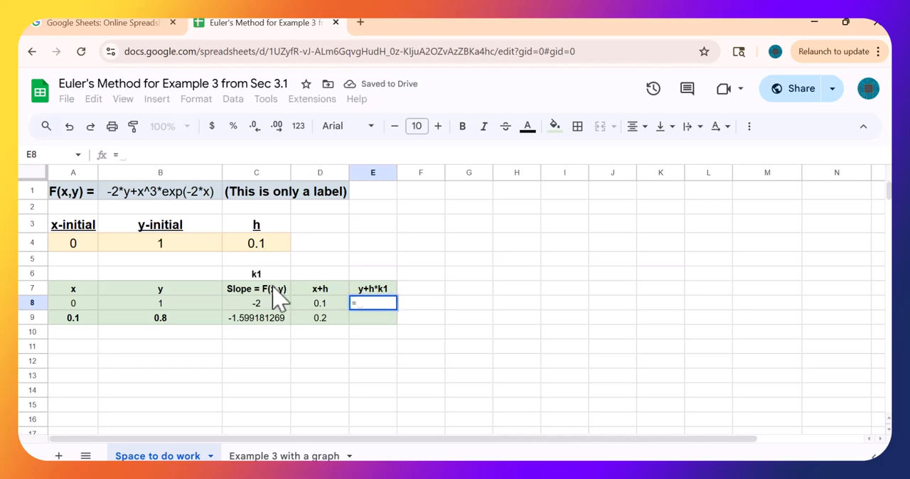
click(163, 303)
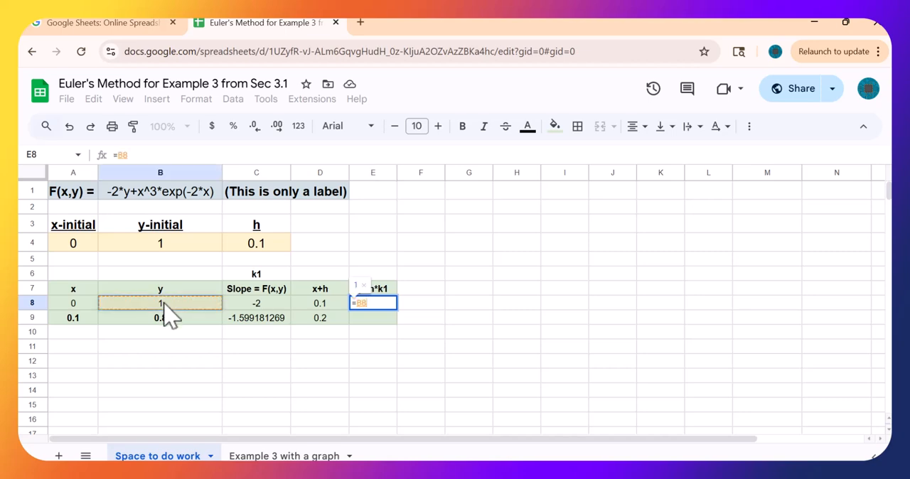
text(+)
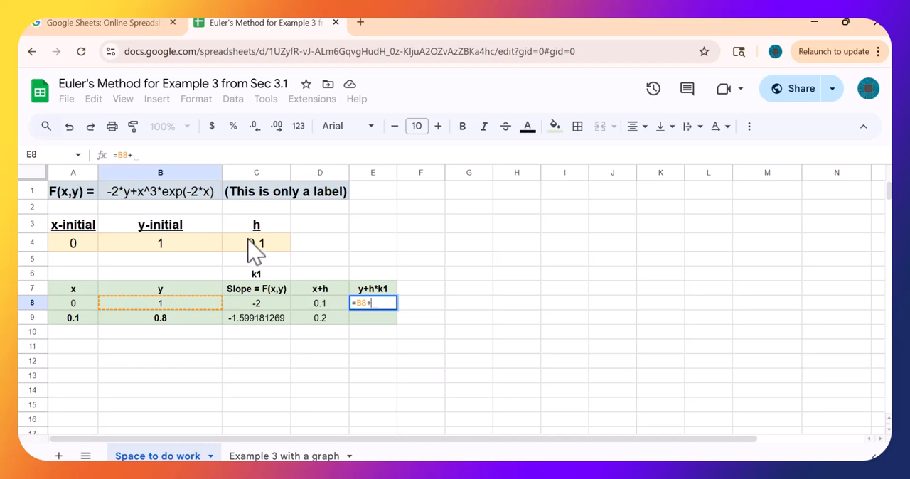
text(c$4)
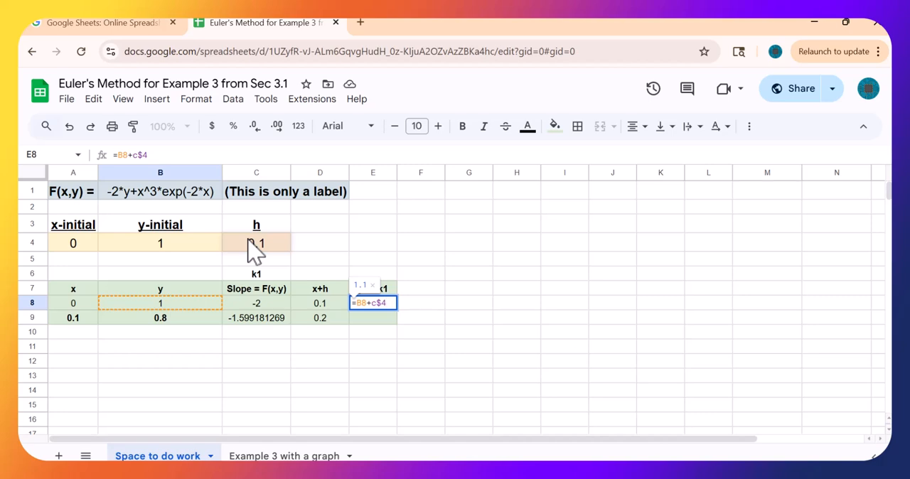
text(*)
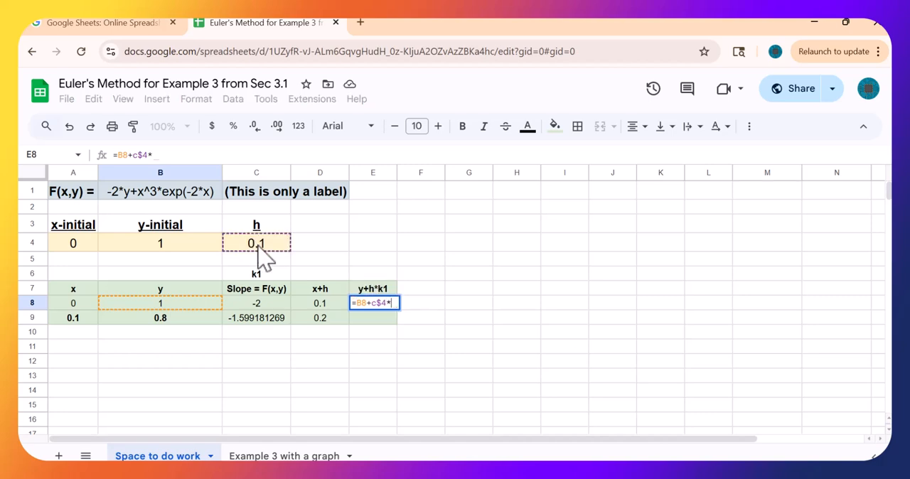
click(269, 306)
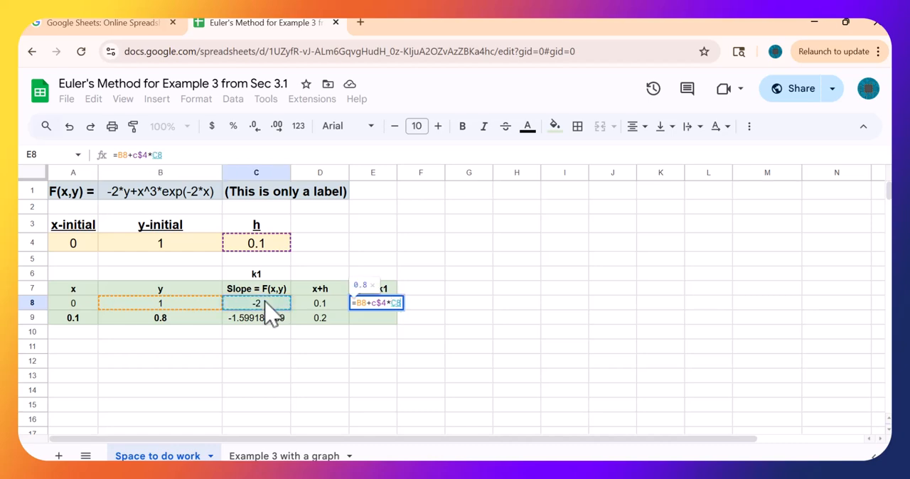
key(Return)
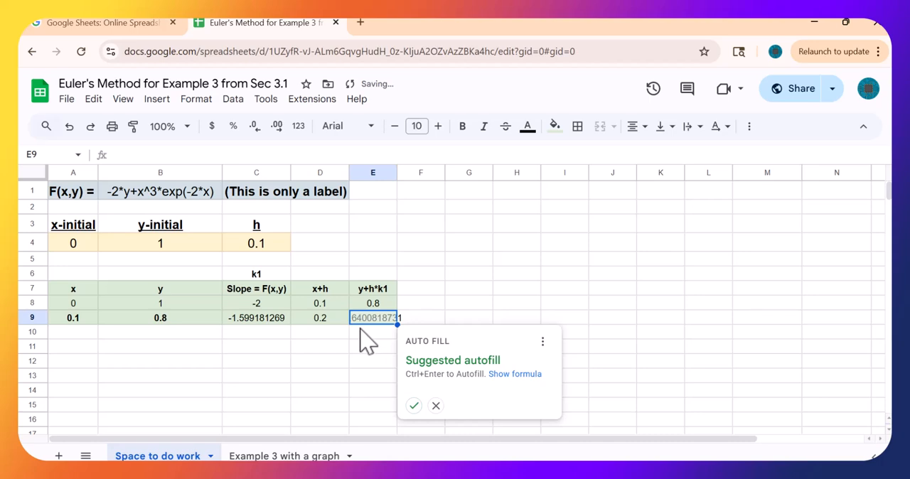
- Autofill the y+h*k1 formula into E9, check its references, and widen column E to fit the full value
click(413, 405)
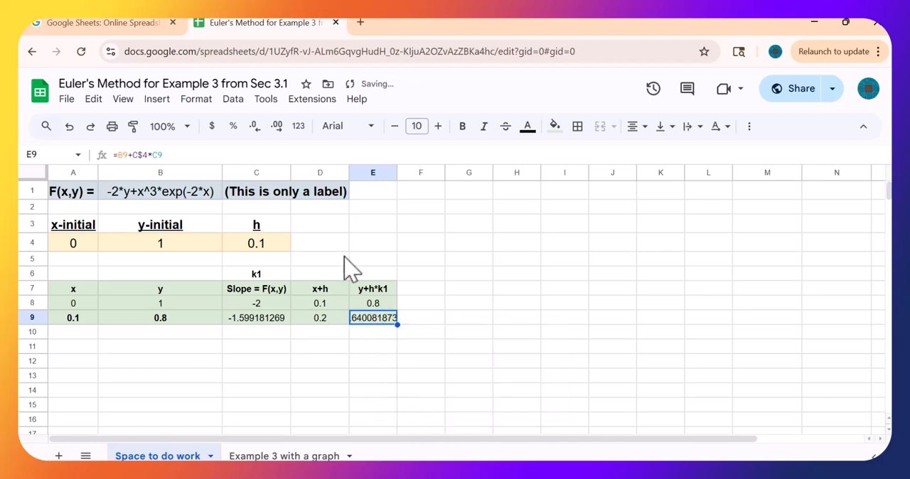
click(241, 156)
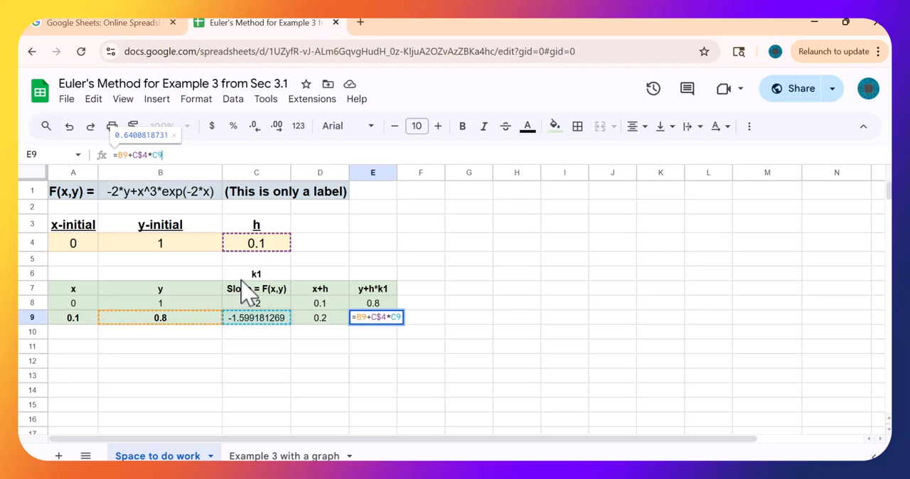
key(Escape)
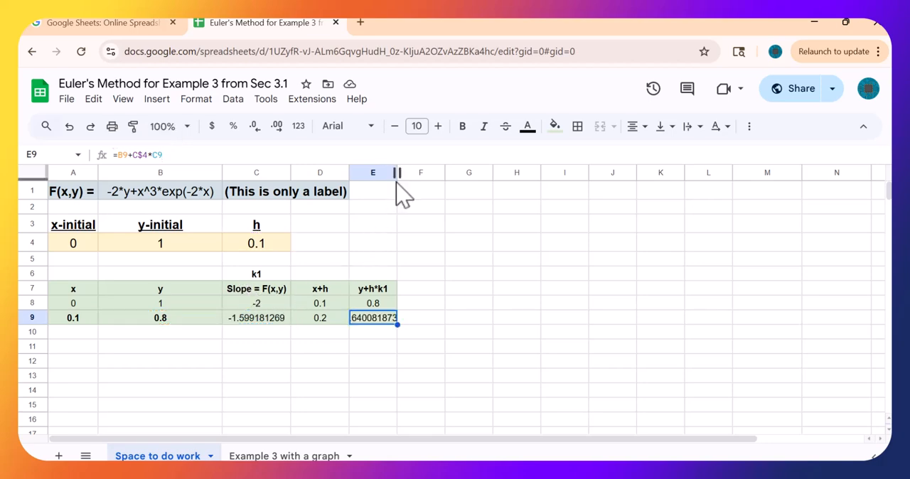
drag(396, 173, 413, 174)
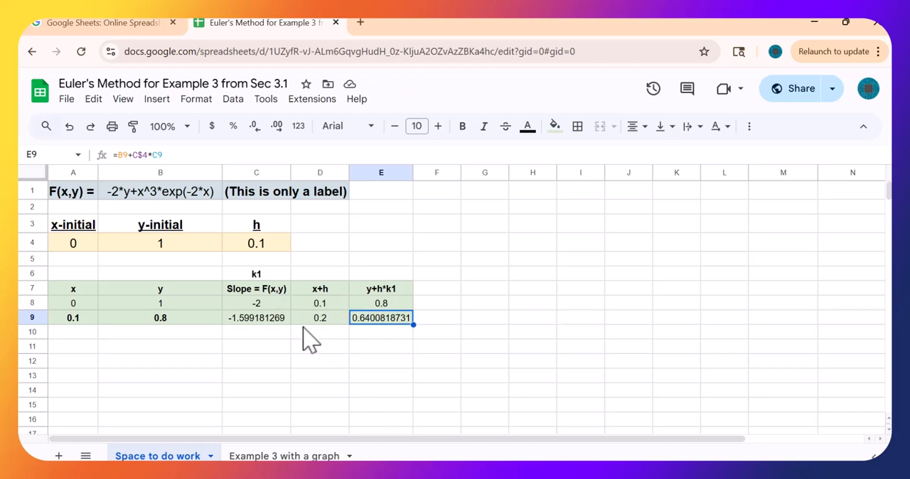
- Copy the k1 slope block C6:C9 into F6:F9 with column F fitted to its contents, and relabel cell F6 as k2
drag(276, 272, 277, 320)
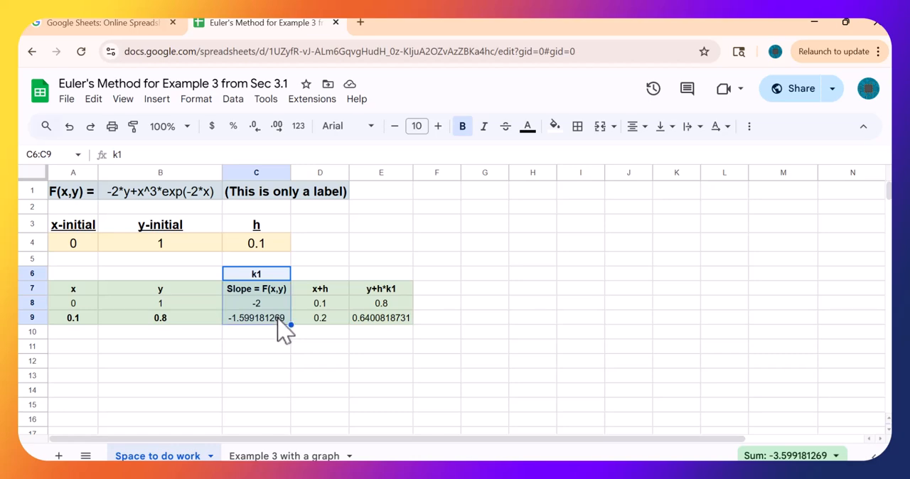
key(ctrl+c)
click(446, 277)
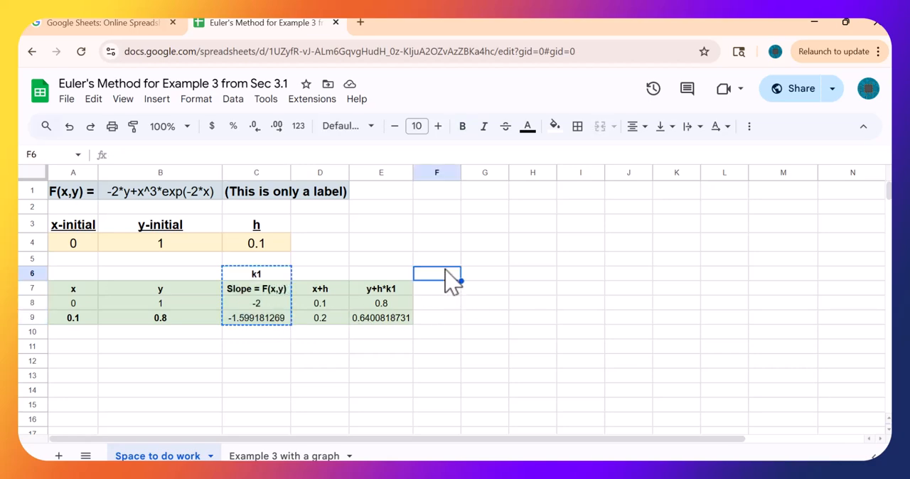
key(ctrl+v)
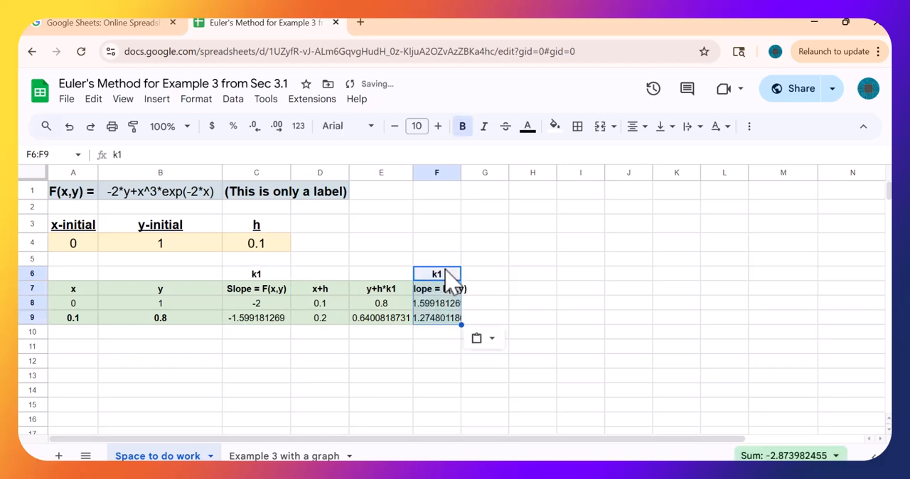
double_click(460, 177)
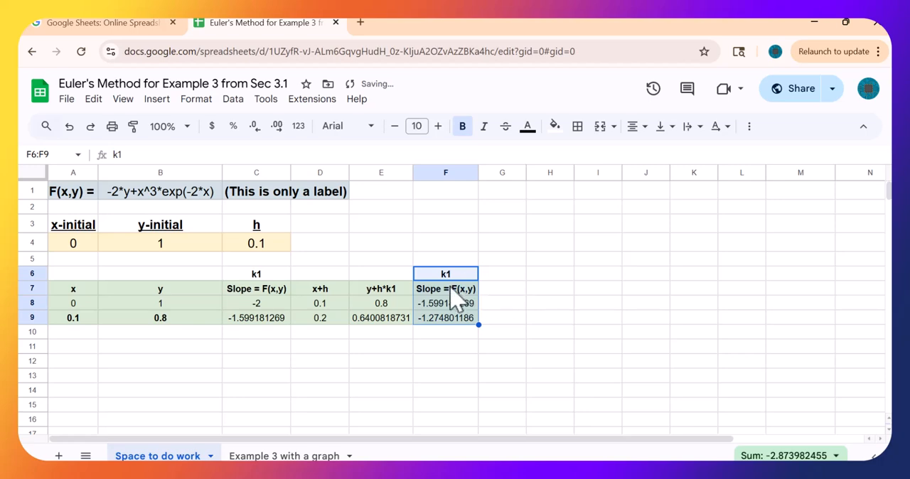
text(k2)
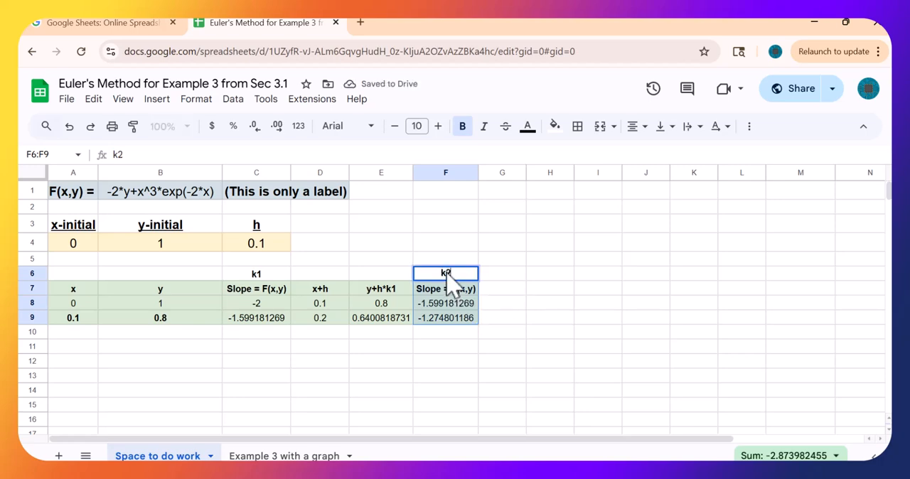
key(Return)
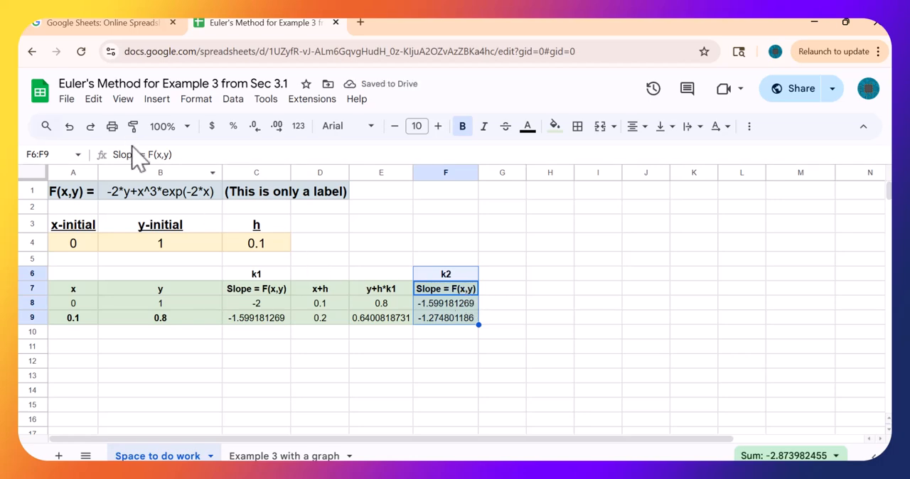
- Change the header in cell F7 to Slope = F(x+h,y+k1*h) and fit column F to its contents
click(162, 155)
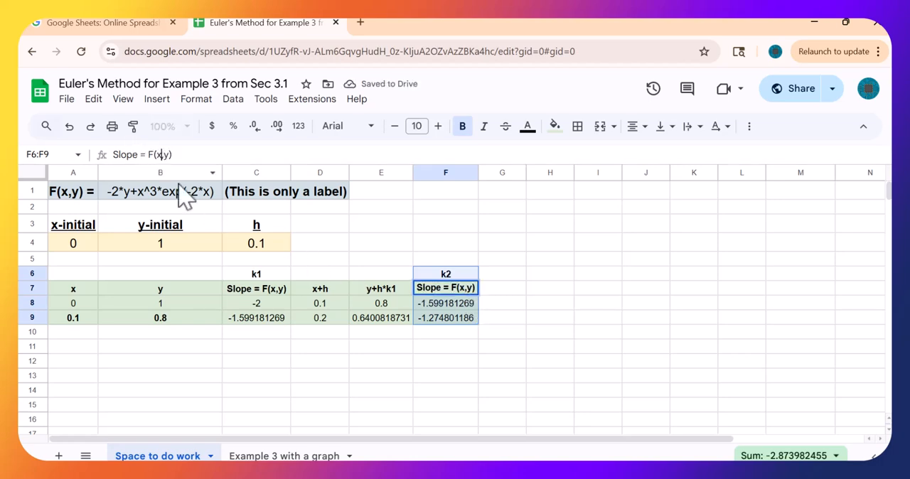
text(+h)
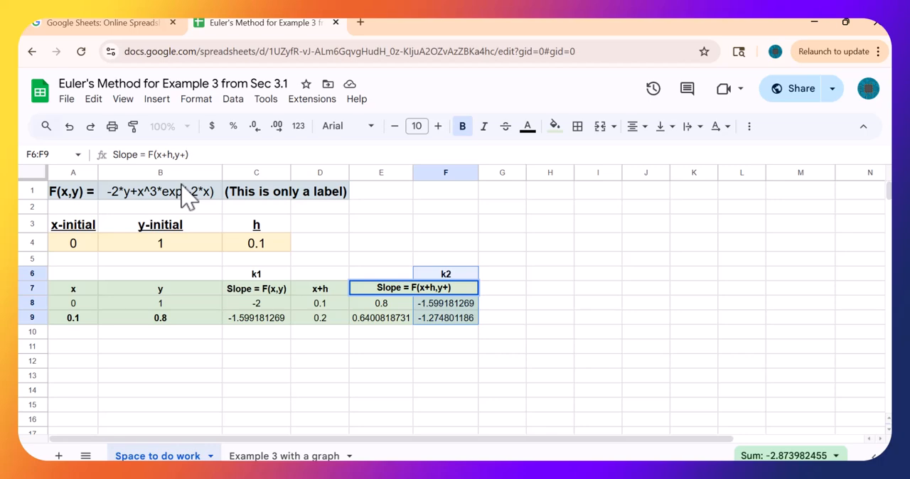
text(k1)
text(*h)
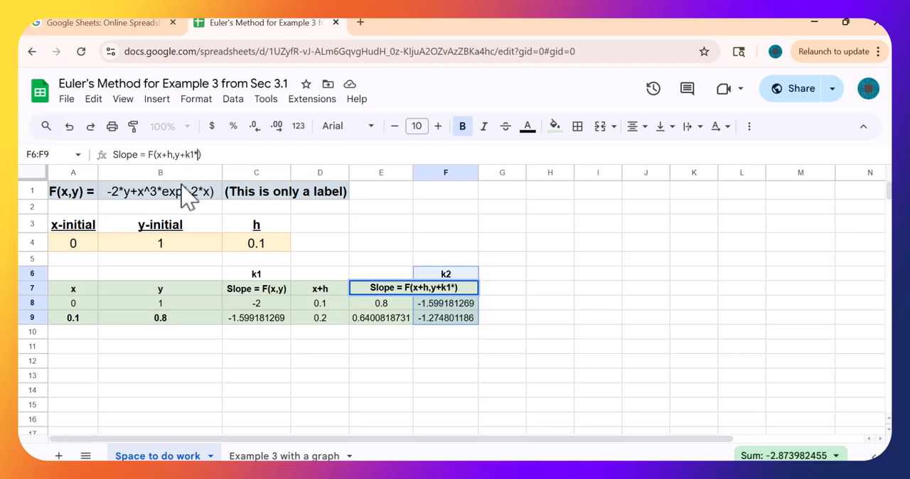
key(Return)
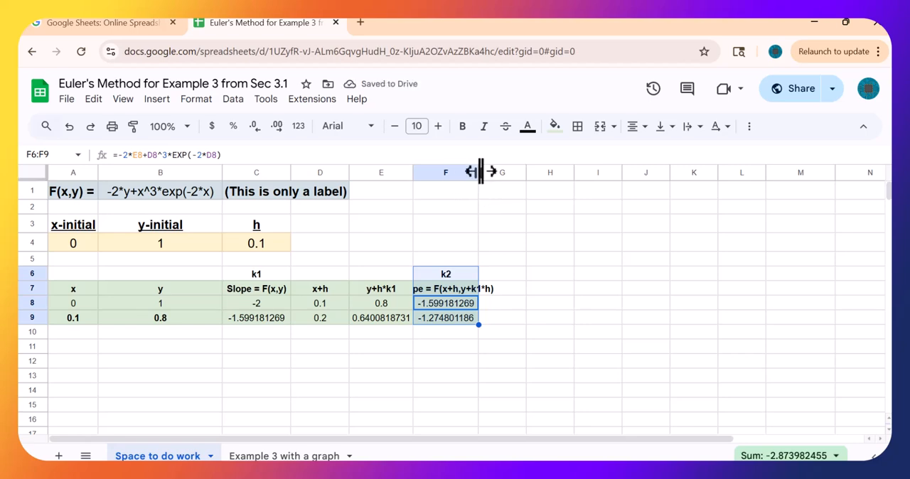
double_click(478, 173)
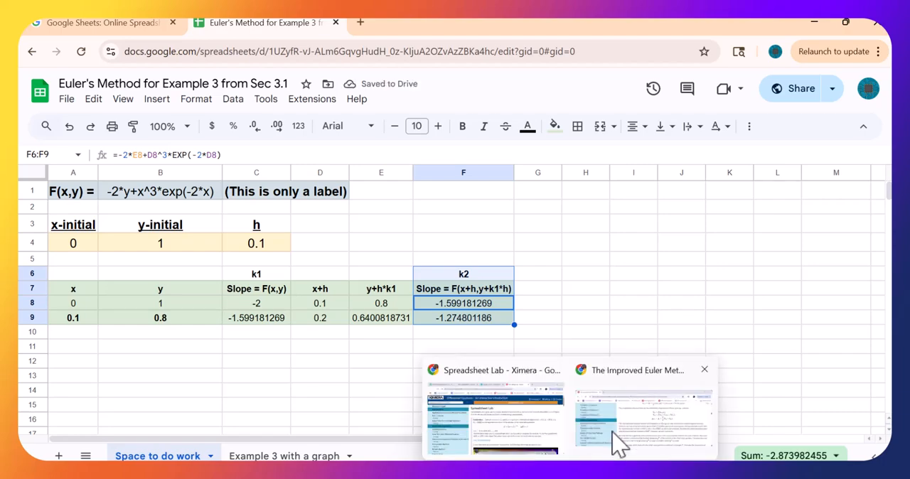
- Compare with the k2 formula on the Improved Euler page and rewrite the F7 header as Slope = F(x+h,y+h*k1)
click(619, 434)
scroll(548, 442, up, 3)
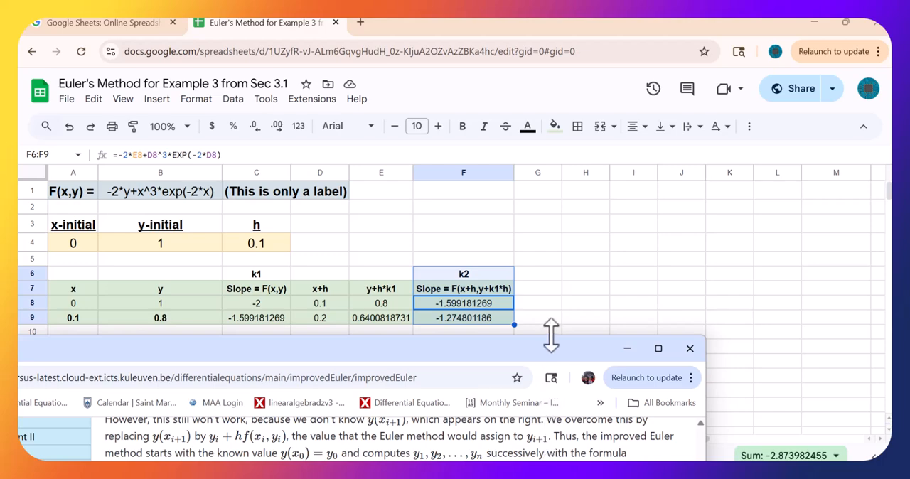
drag(547, 337, 558, 261)
scroll(554, 365, up, 2)
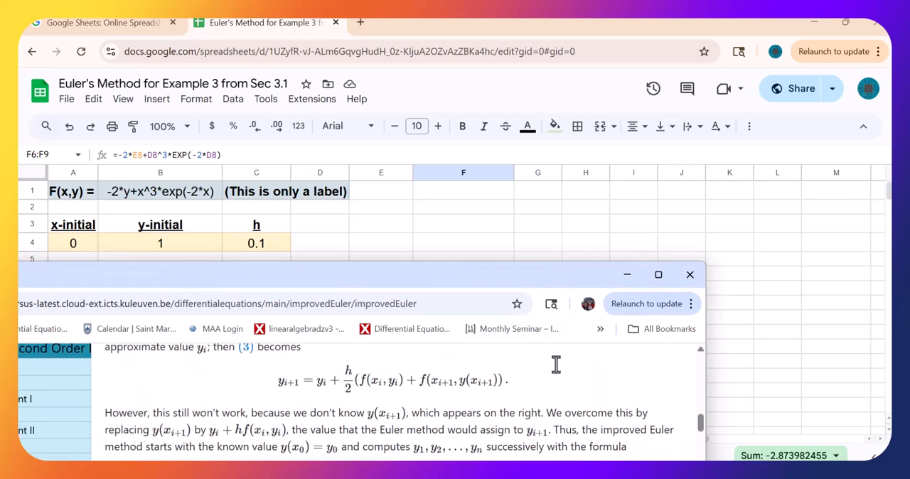
scroll(555, 363, down, 3)
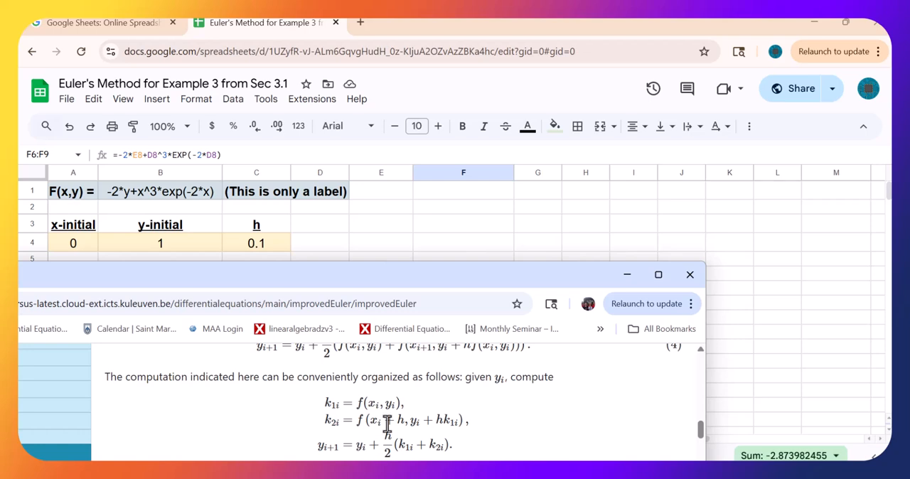
drag(480, 287, 485, 367)
click(503, 286)
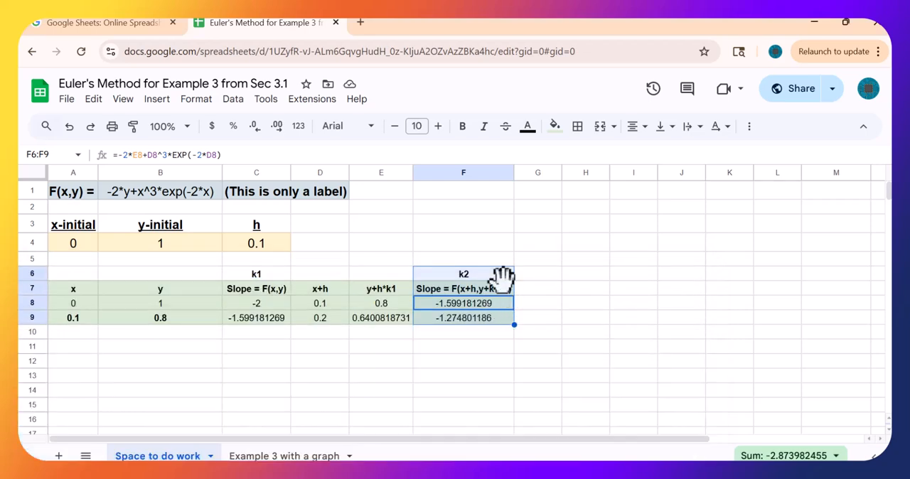
click(205, 155)
key(BackSpace)
key(BackSpace)
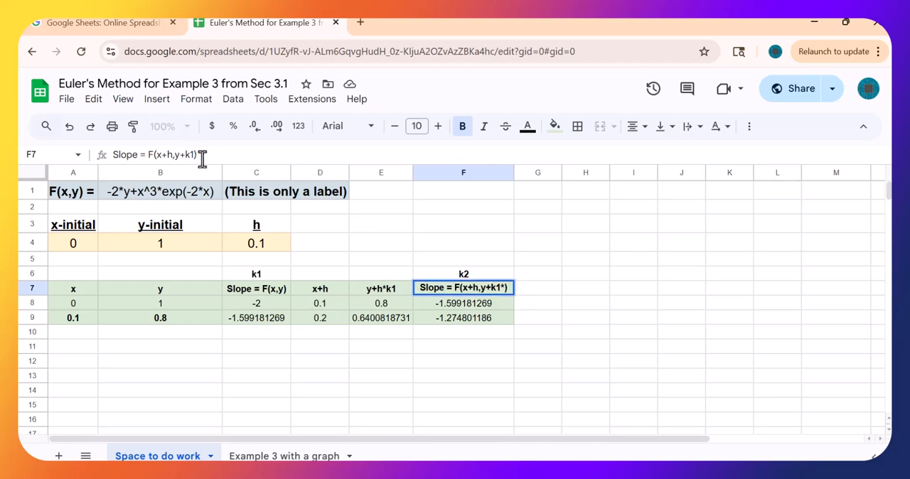
text(h)
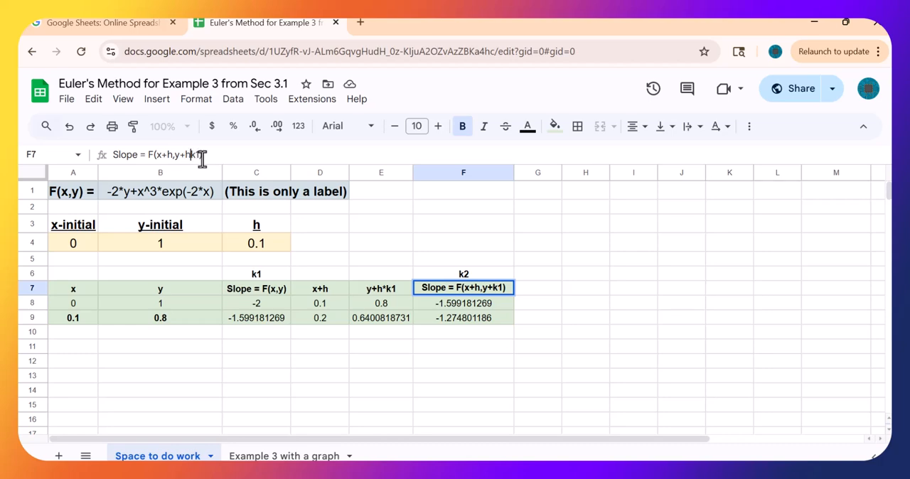
text(*)
key(Return)
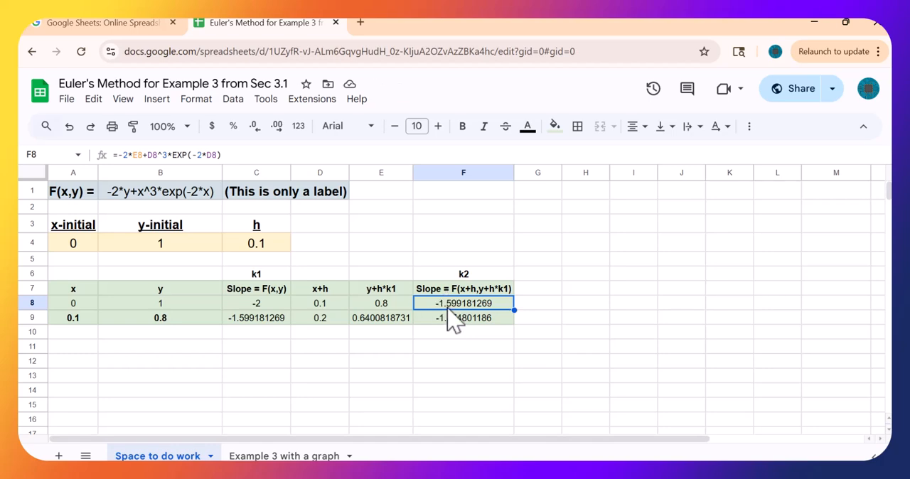
- Check the cell references of the k2 formula in F8 and consult the y_{i+1} formula on the Improved Euler page
click(298, 153)
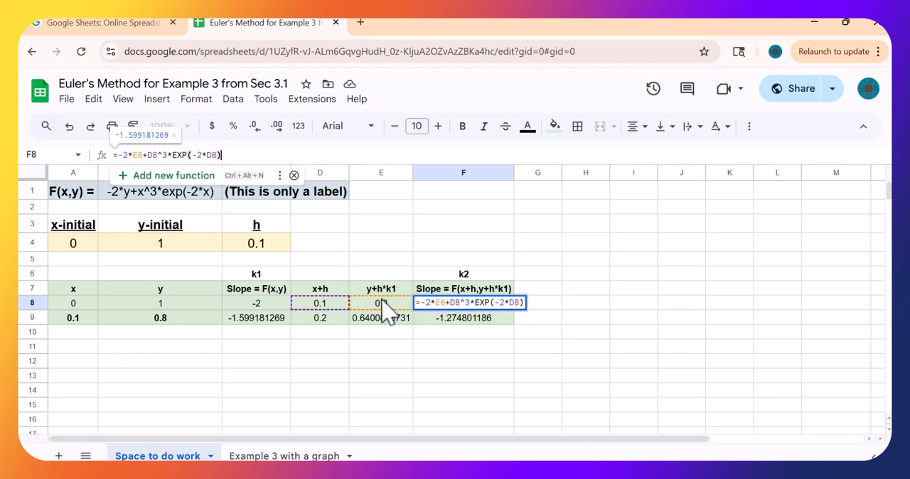
key(Escape)
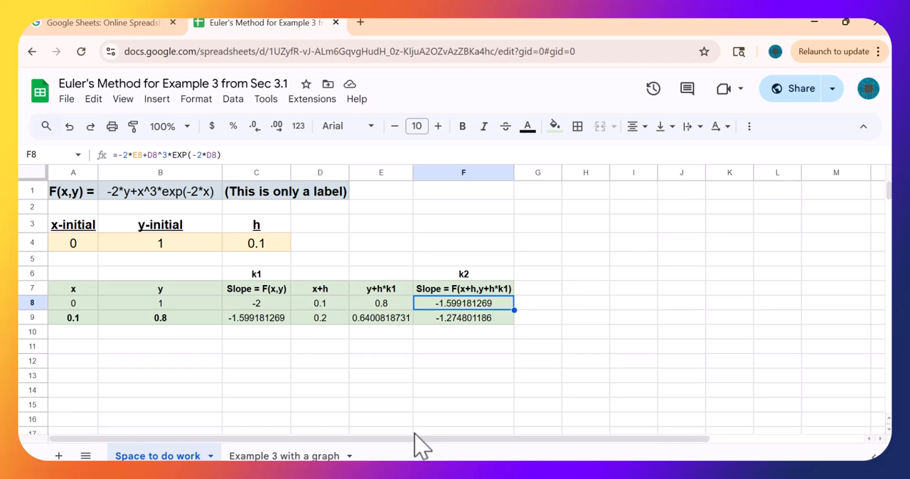
mouse_move(599, 472)
mouse_move(570, 472)
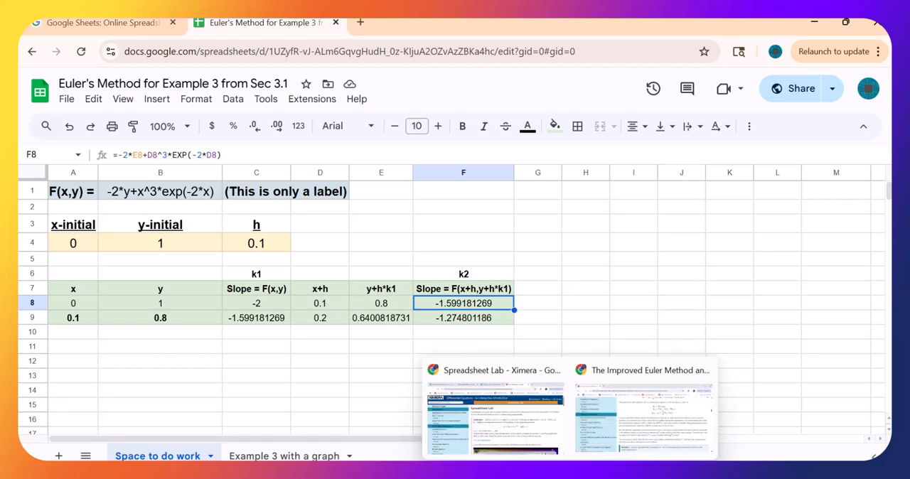
mouse_move(630, 472)
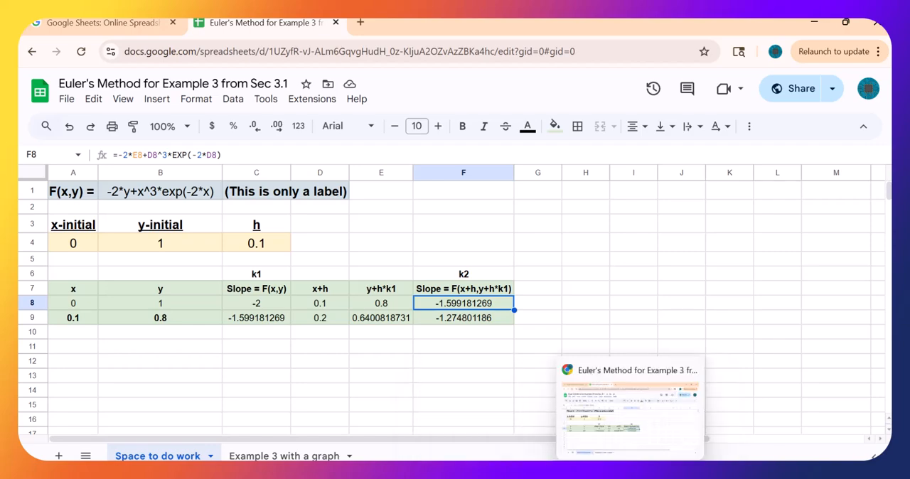
click(585, 428)
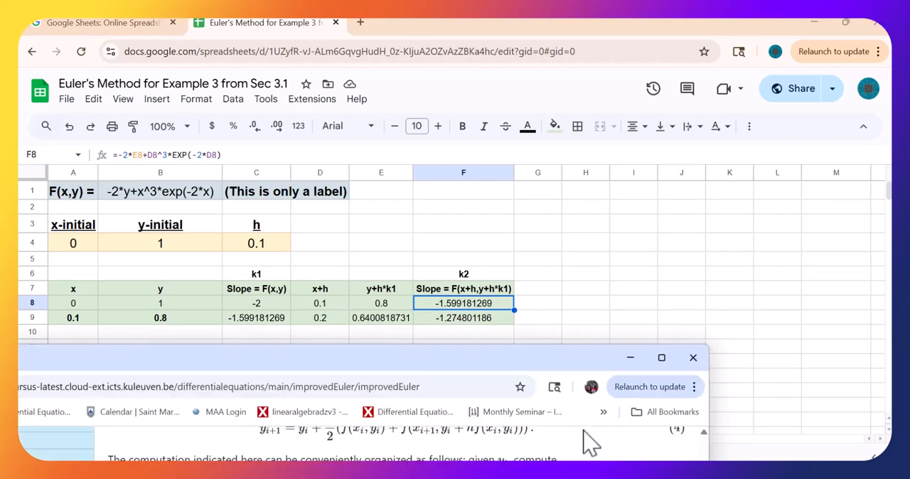
drag(481, 350, 524, 223)
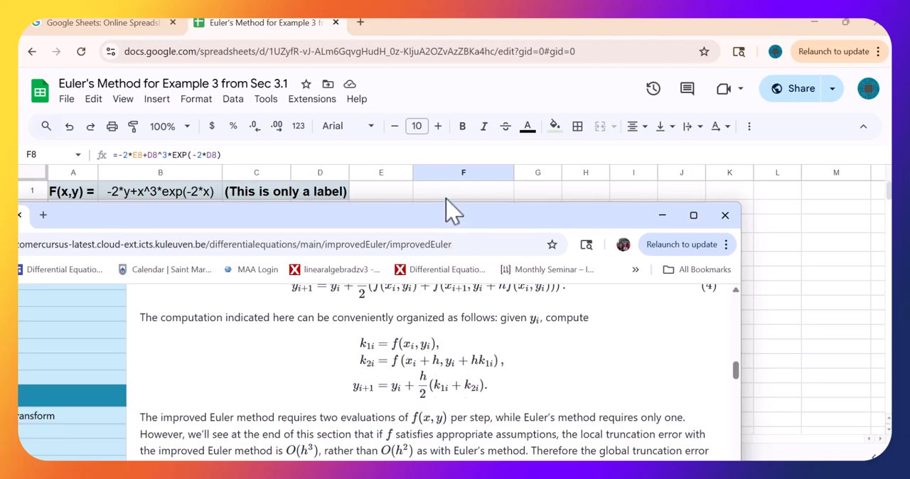
drag(440, 214, 511, 268)
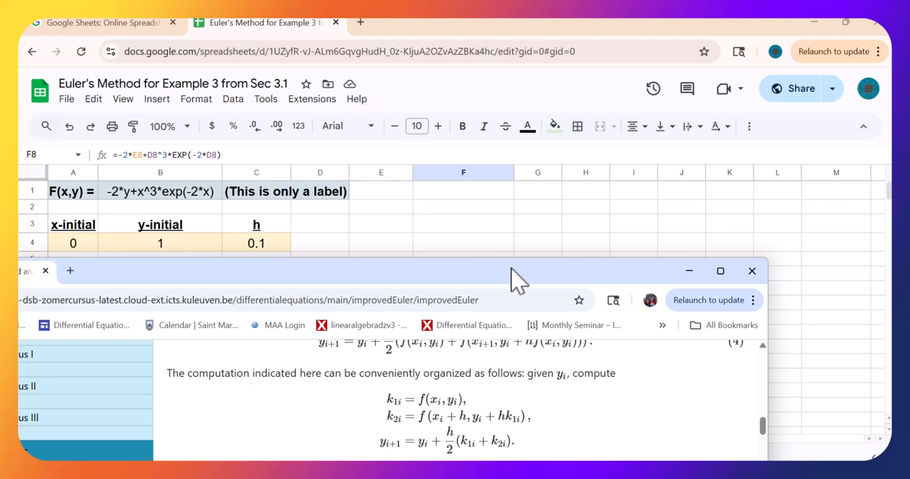
drag(511, 266, 517, 351)
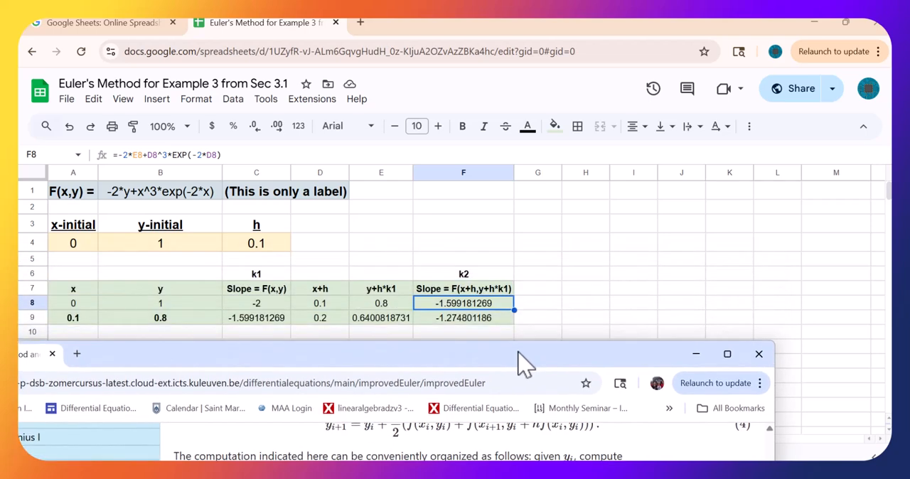
- Enter the header new y in cell G7 beside the k2 column
click(537, 287)
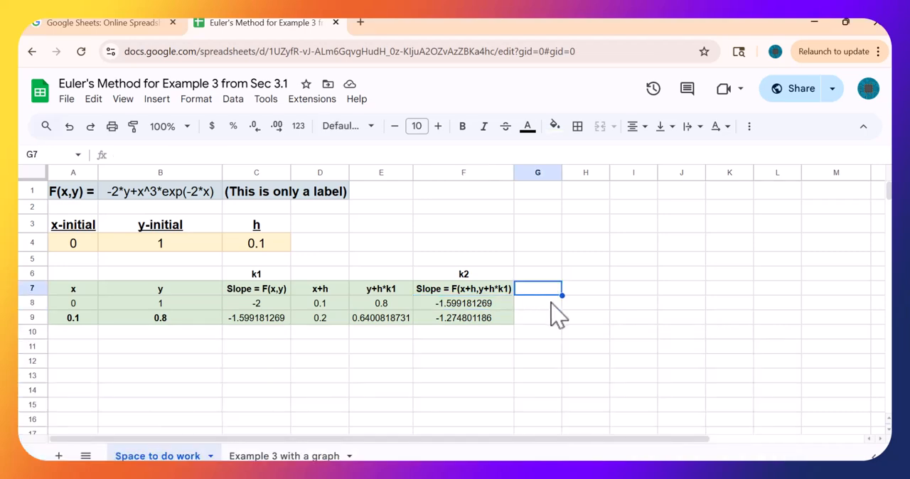
text(new)
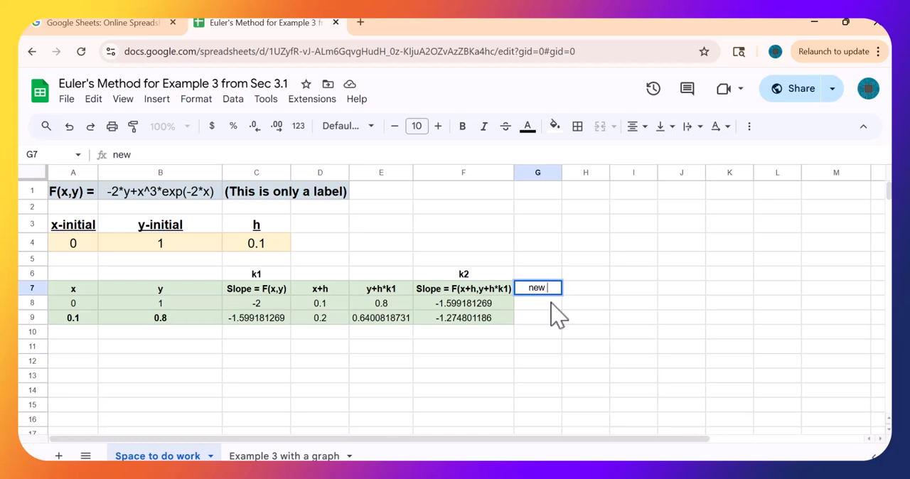
text( y)
key(Return)
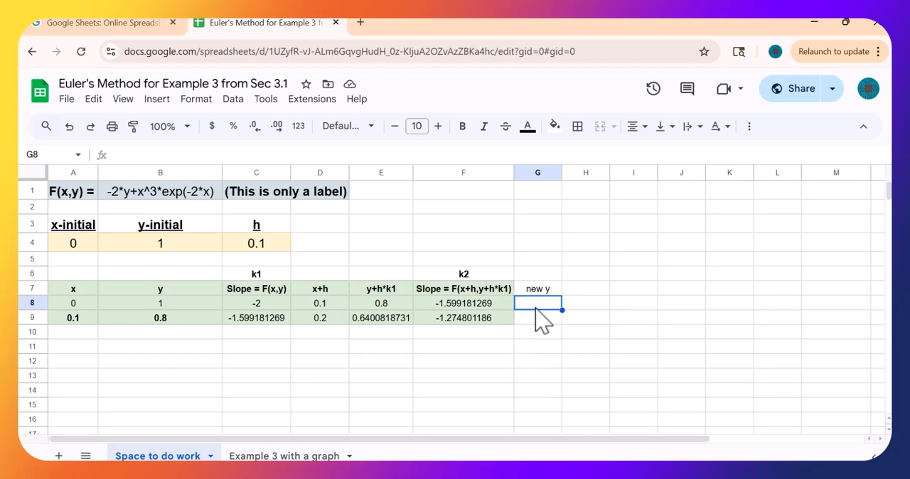
- Copy the formatting of F7:F9 onto G7:G9 and widen column G to about twice its width
click(464, 294)
drag(463, 302, 462, 325)
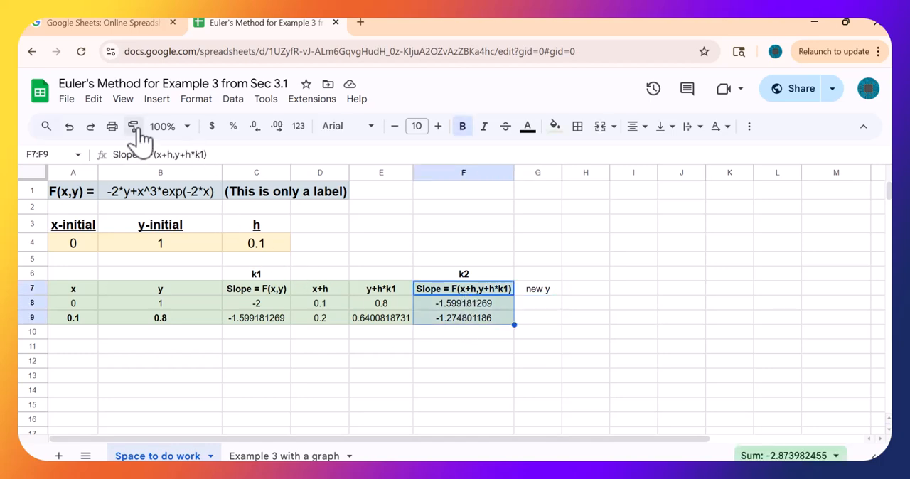
click(132, 125)
click(539, 298)
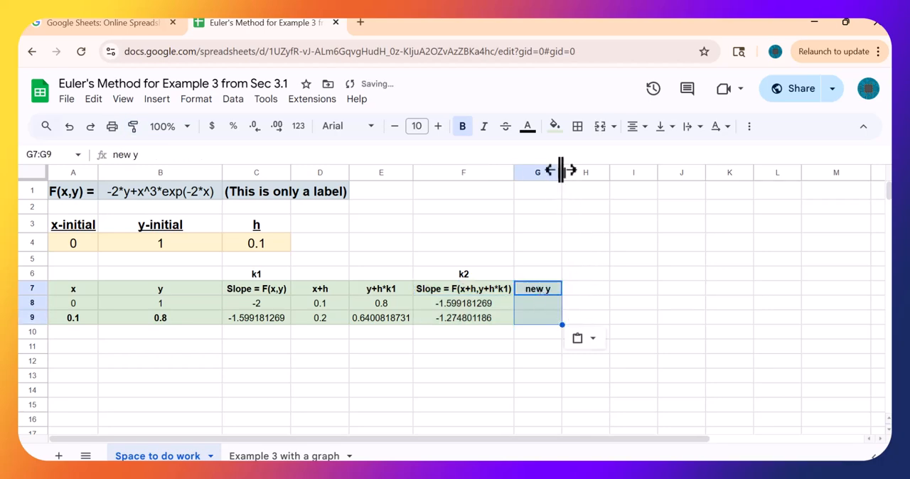
drag(561, 172, 610, 172)
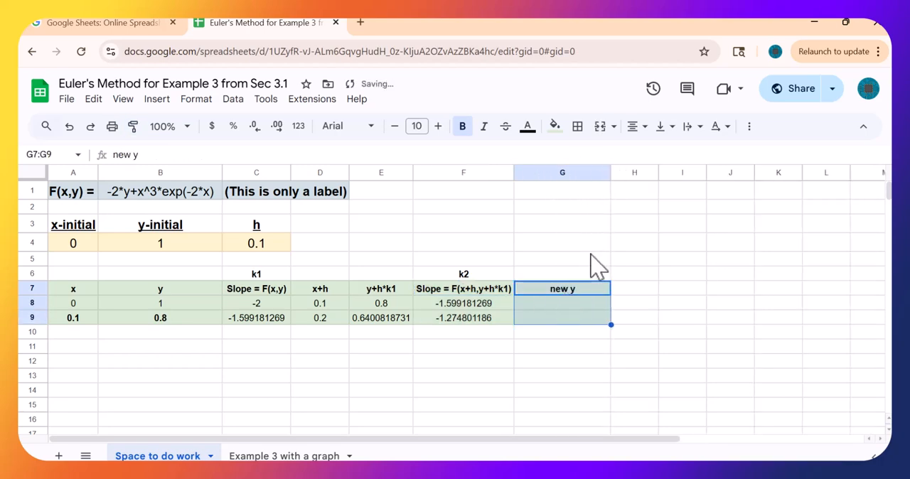
- Start the new y formula in G8 with =B8, consulting the y_{i+1} formula on the Improved Euler page
click(555, 302)
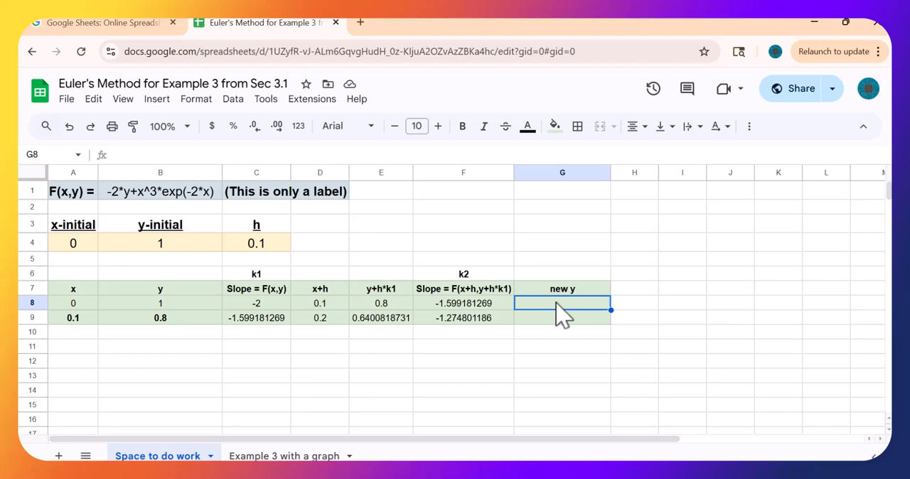
text(=)
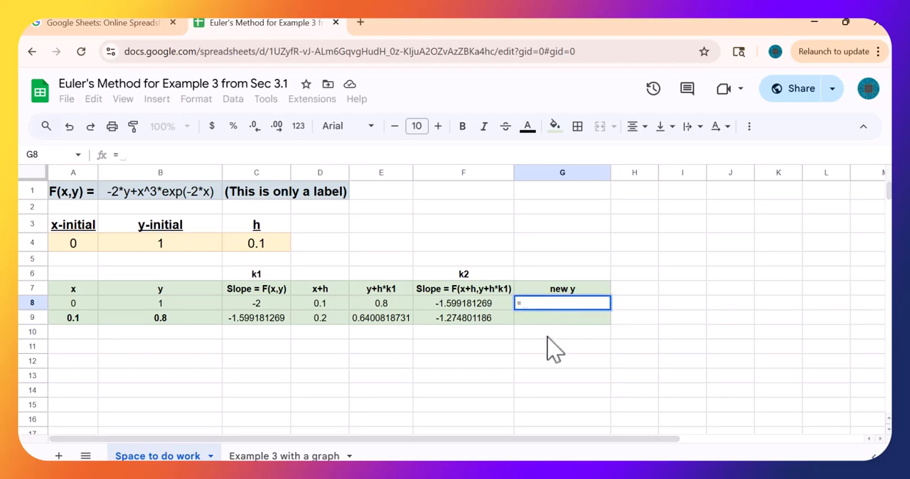
mouse_move(568, 469)
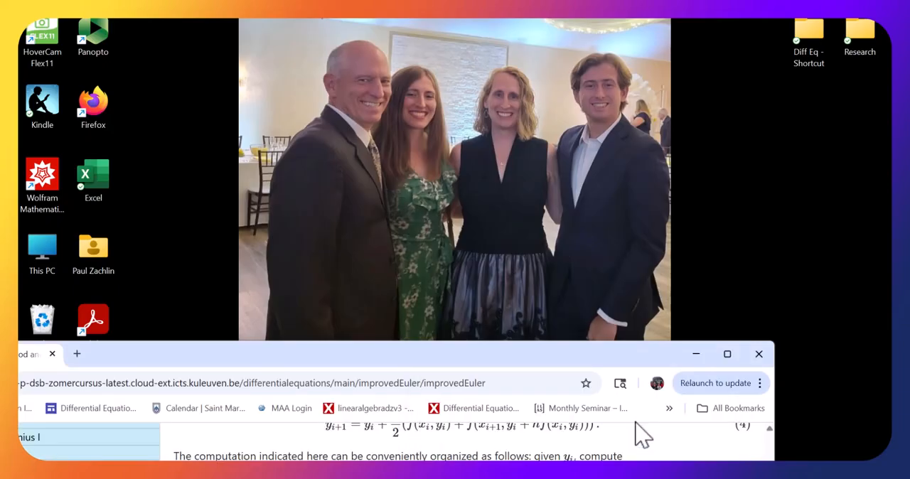
click(641, 434)
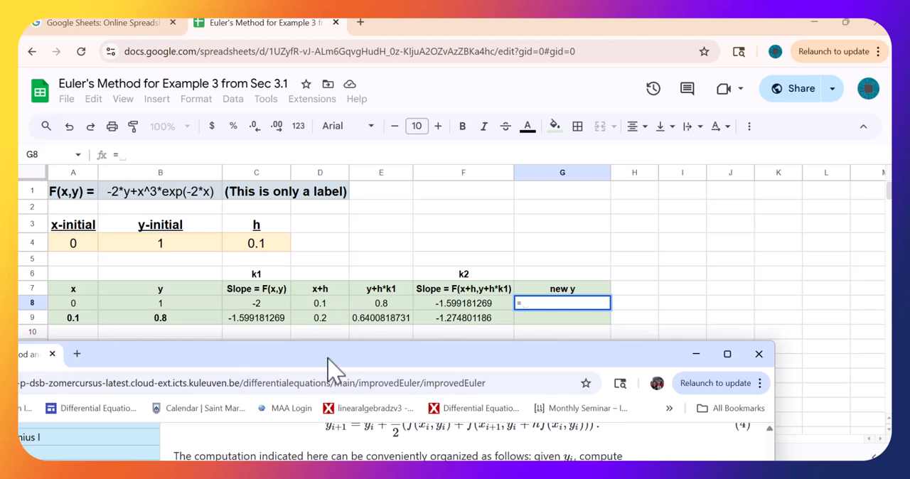
click(189, 301)
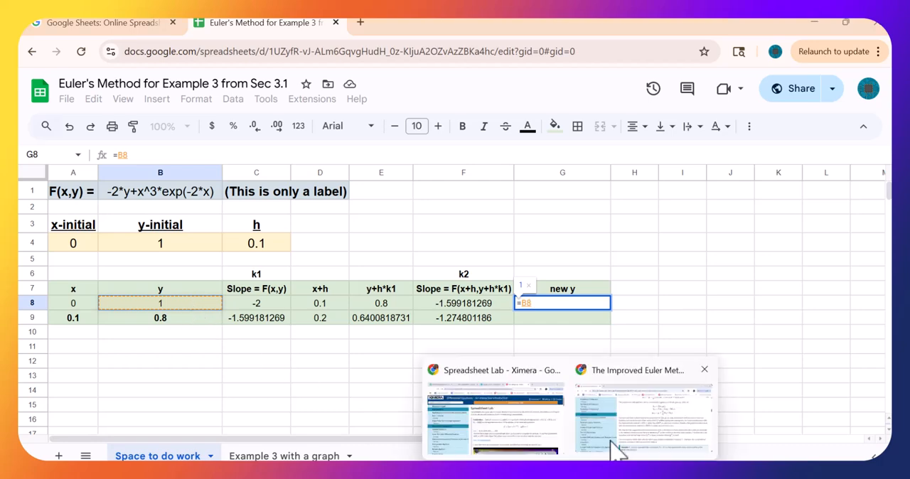
click(619, 449)
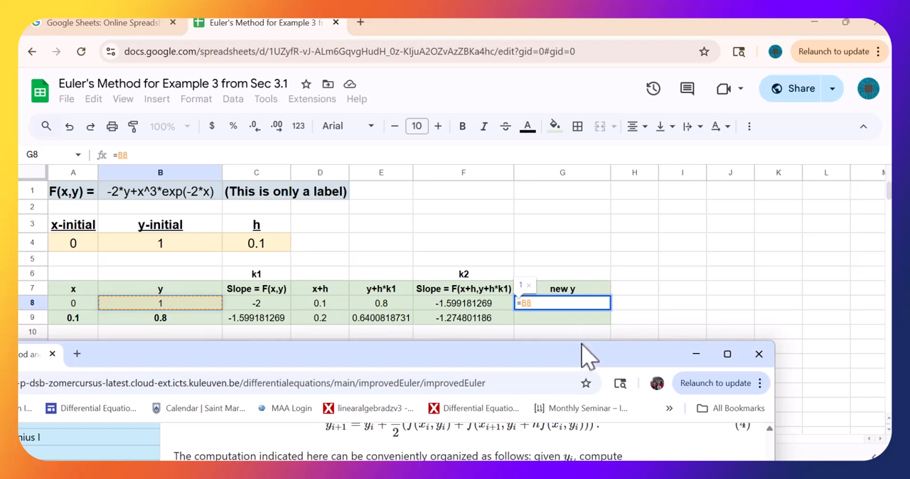
drag(581, 342, 581, 324)
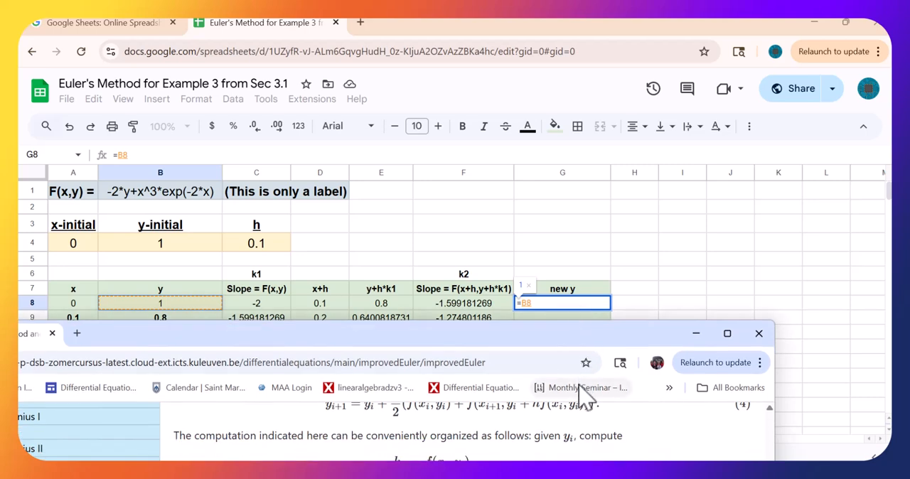
scroll(775, 419, up, 1)
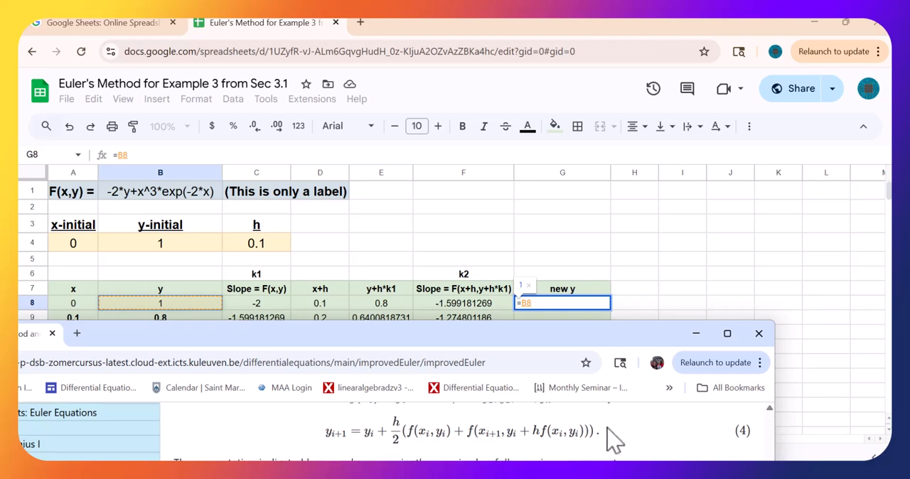
scroll(475, 449, down, 2)
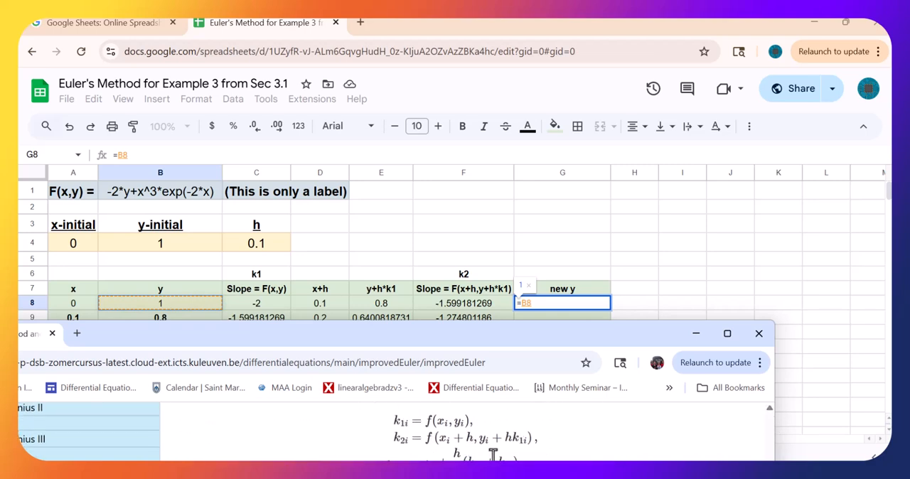
click(555, 297)
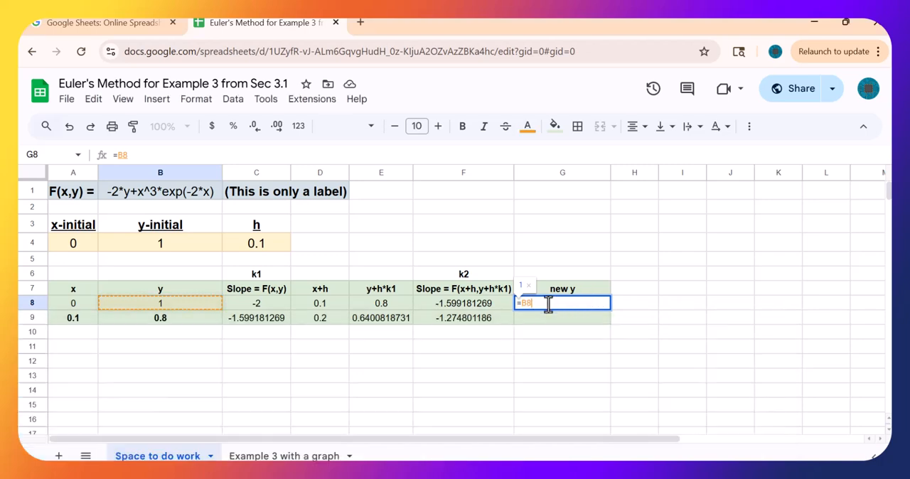
- Extend the G8 formula with half the step size, +C$4/2, keeping the row reference to h fixed
text(+)
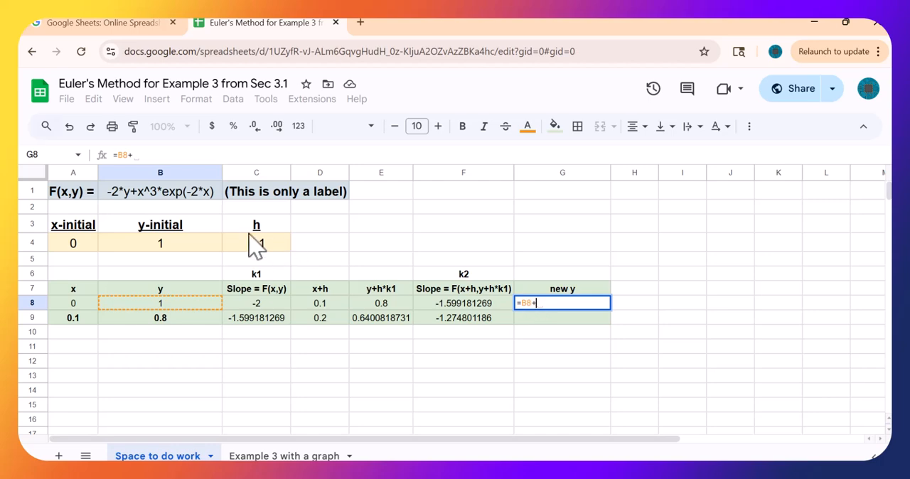
text(c$4)
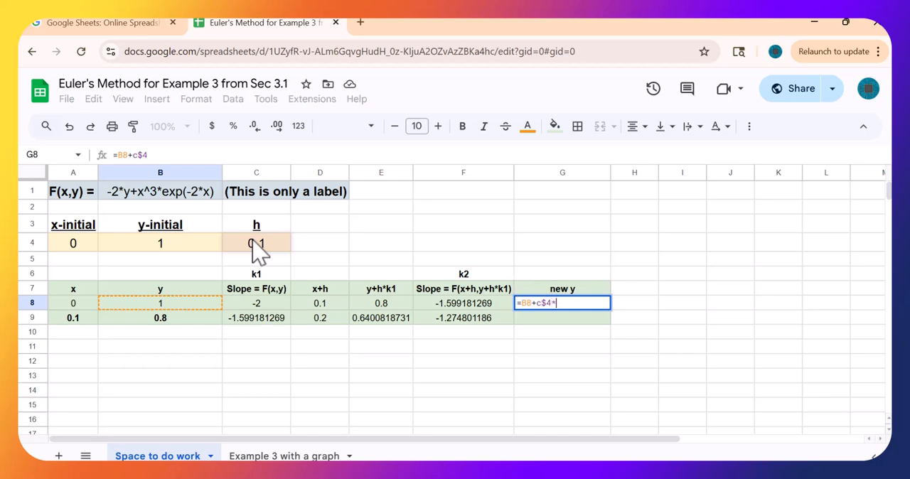
text(*()
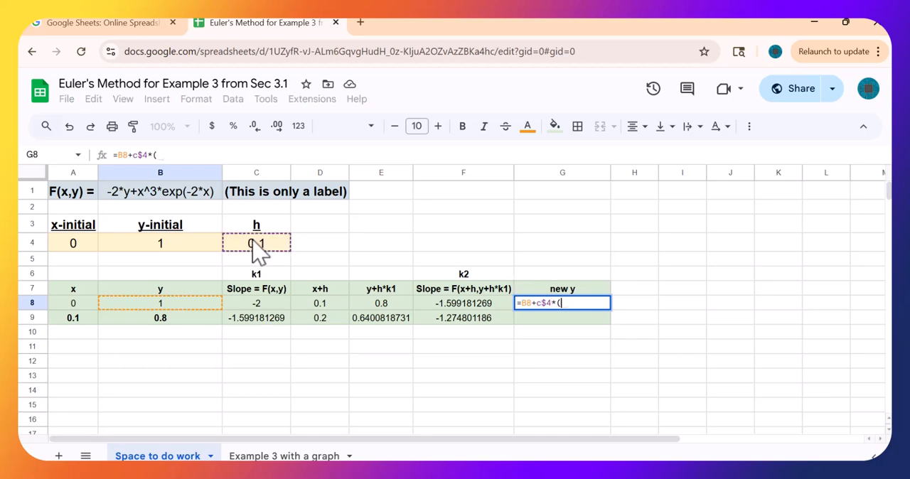
key(BackSpace)
key(BackSpace)
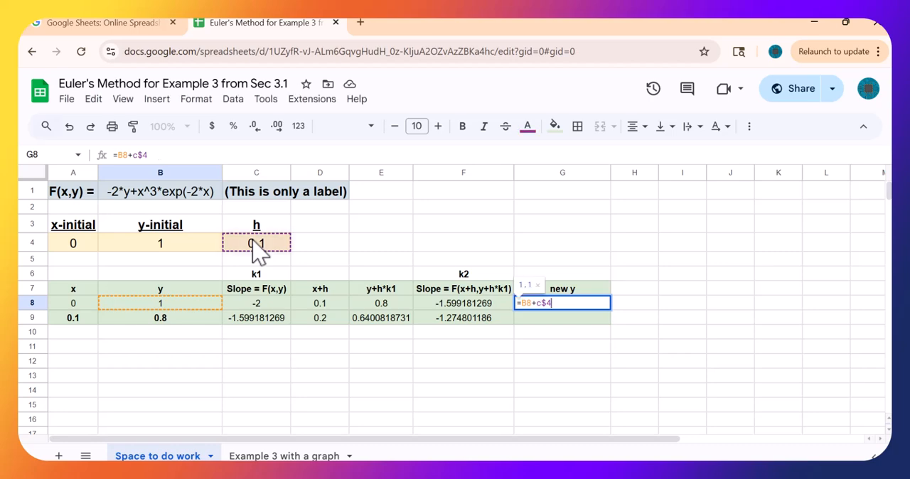
text(/2)
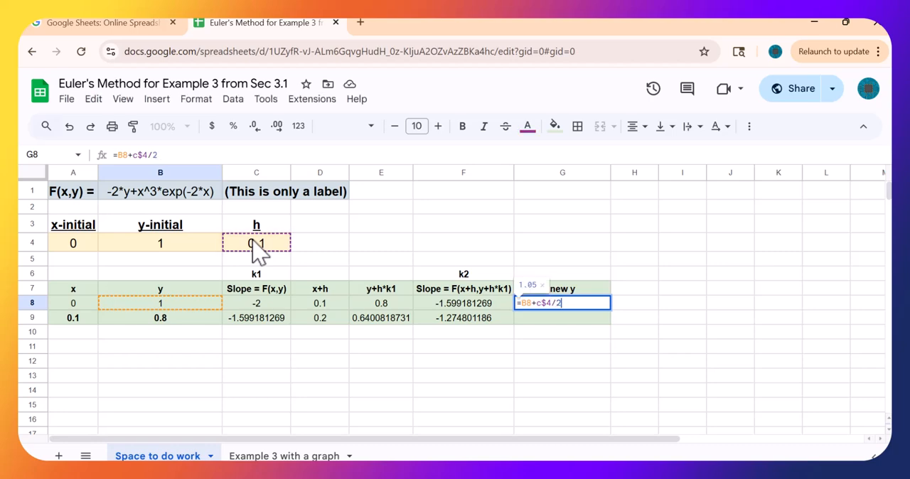
text(*)
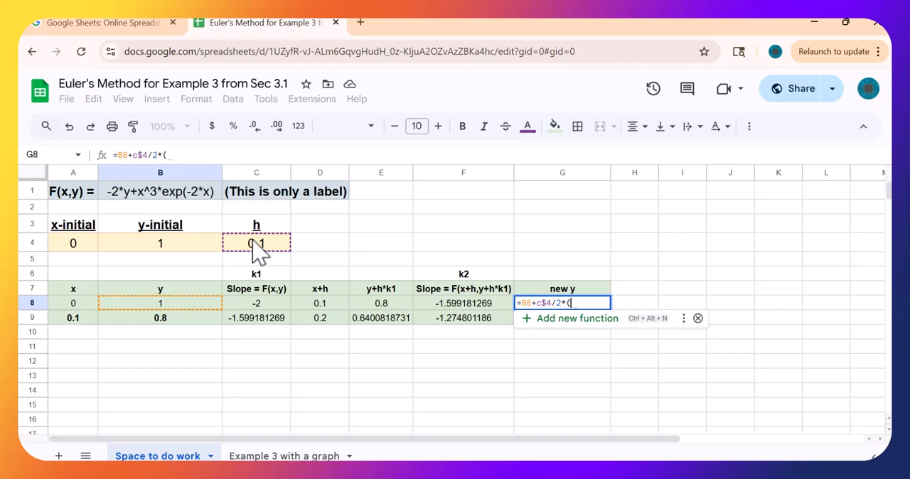
text(()
- Multiply by the sum of the two slopes to complete the G8 formula as =B8+C$4/2*(C8+F8)
click(250, 304)
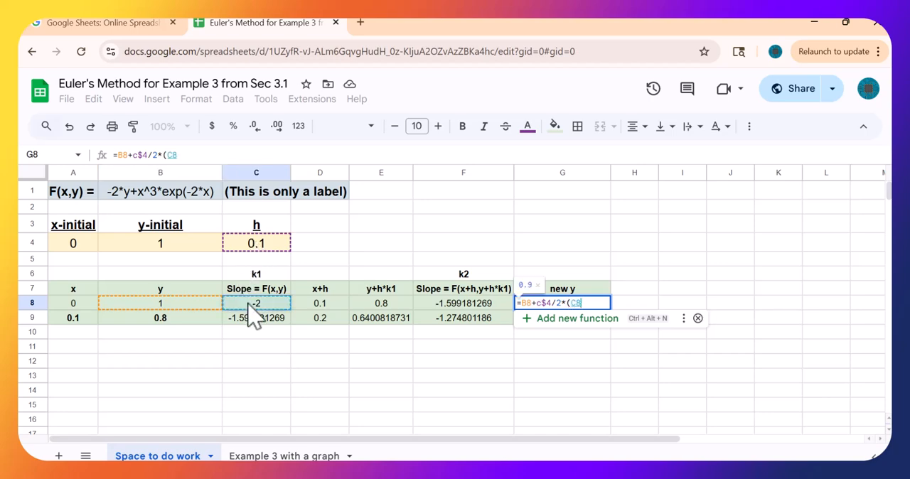
text(+)
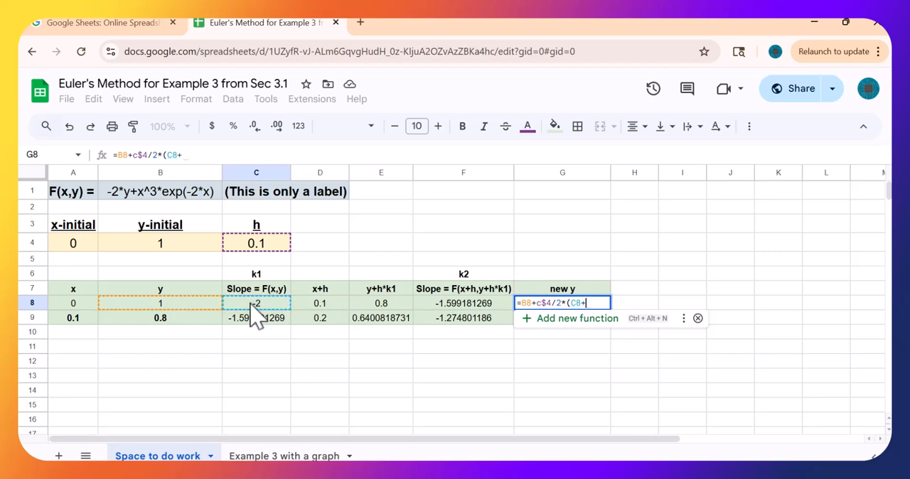
click(479, 301)
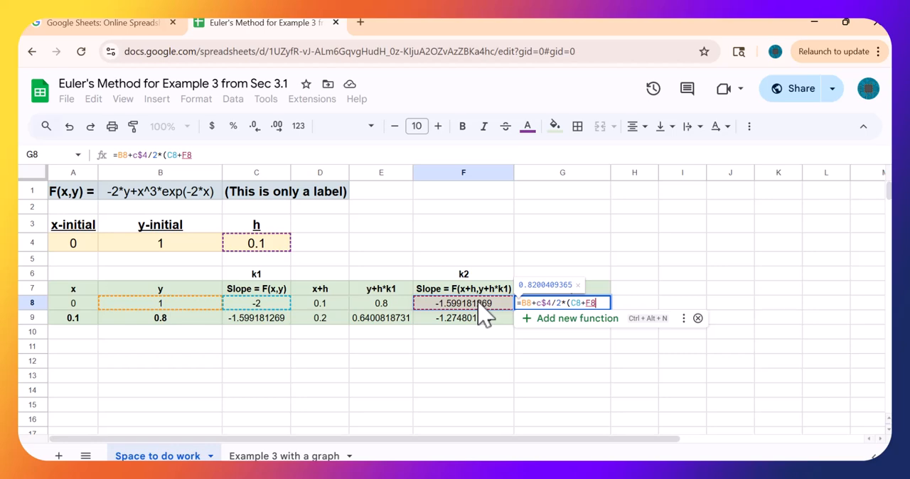
text())
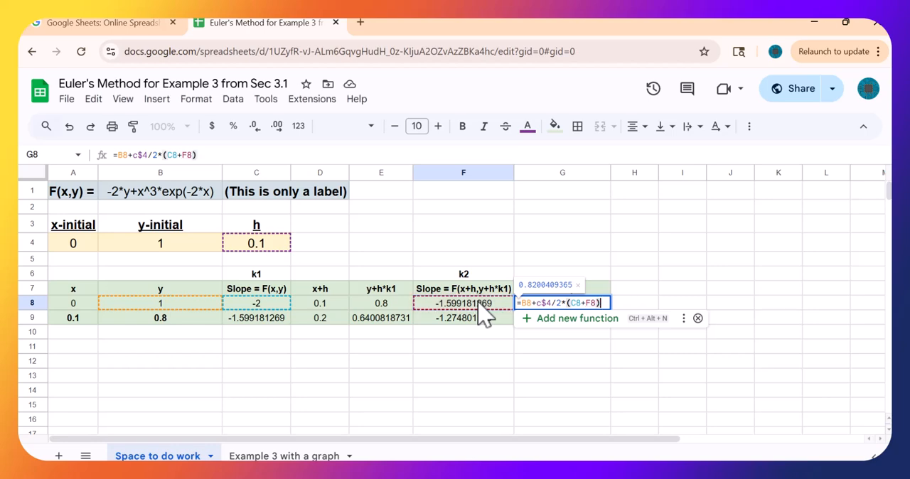
key(Return)
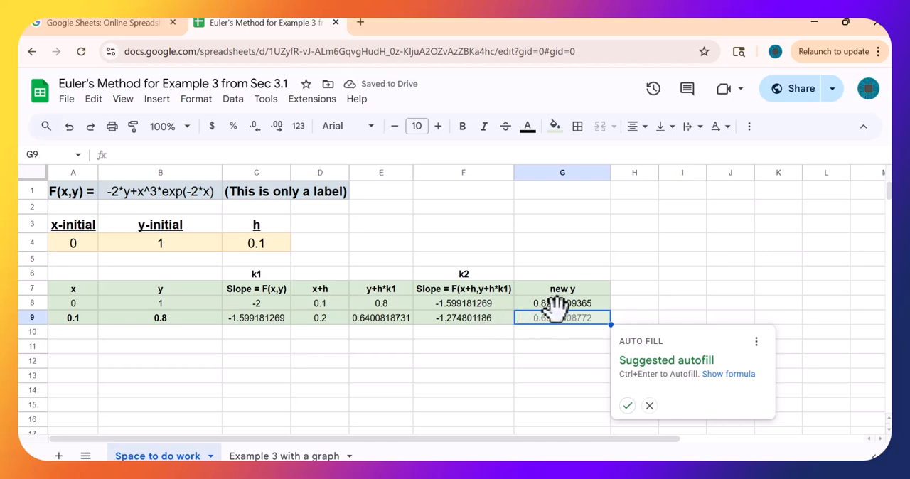
- Fill the new y formula from G8 down to G9
double_click(557, 313)
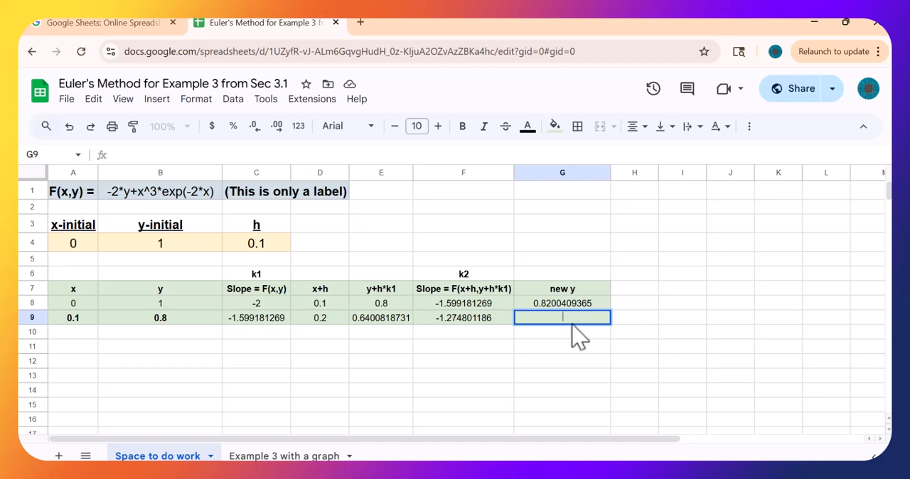
click(575, 304)
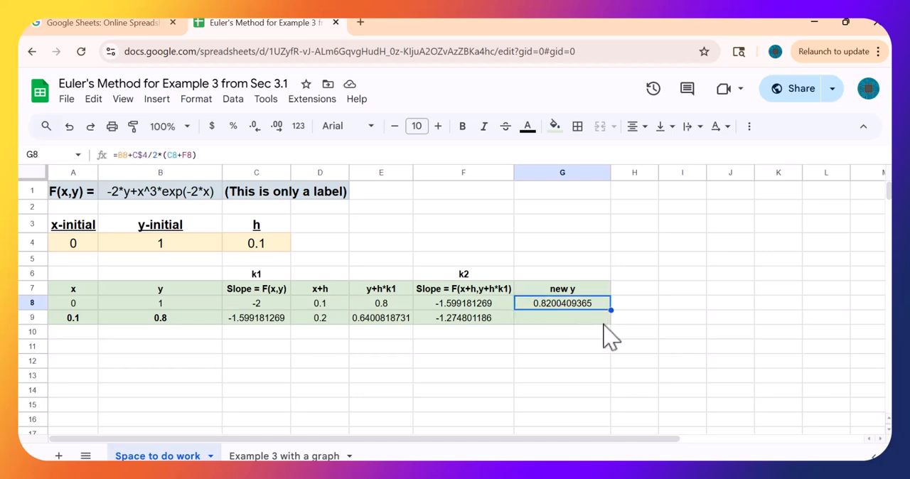
drag(609, 309, 603, 345)
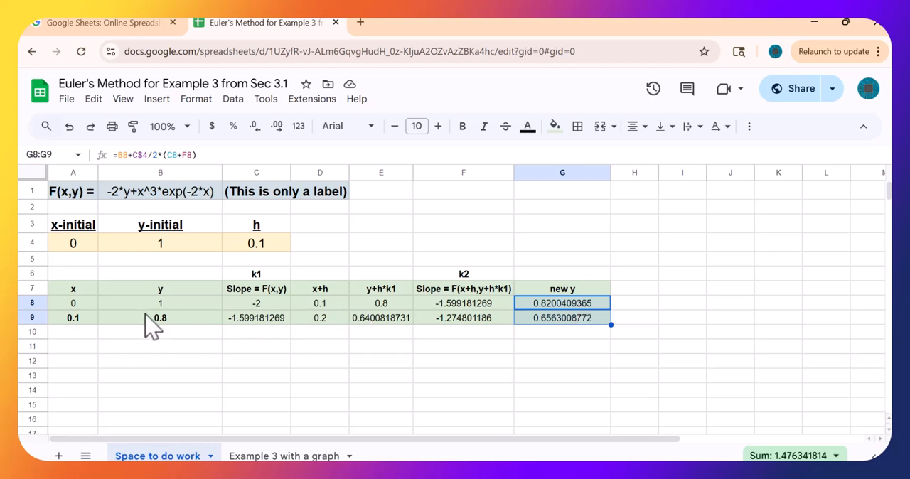
- Replace the old Euler formula in B9 with =G8 so y takes the new y of the row above
click(174, 323)
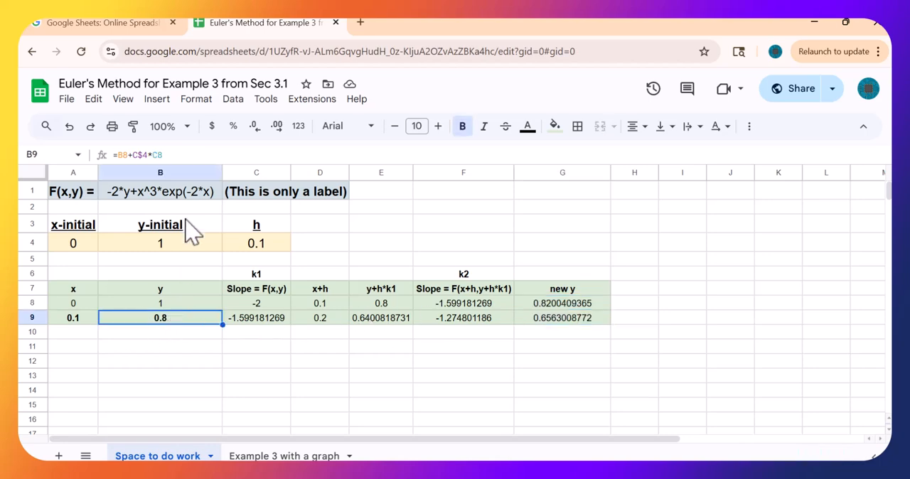
click(183, 154)
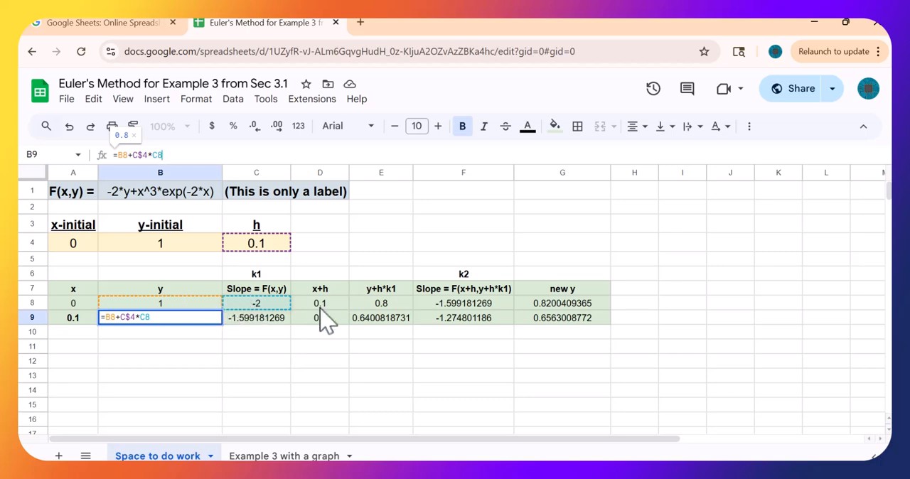
click(166, 320)
key(BackSpace)
key(BackSpace)
key(BackSpace)
key(BackSpace)
key(BackSpace)
key(BackSpace)
key(BackSpace)
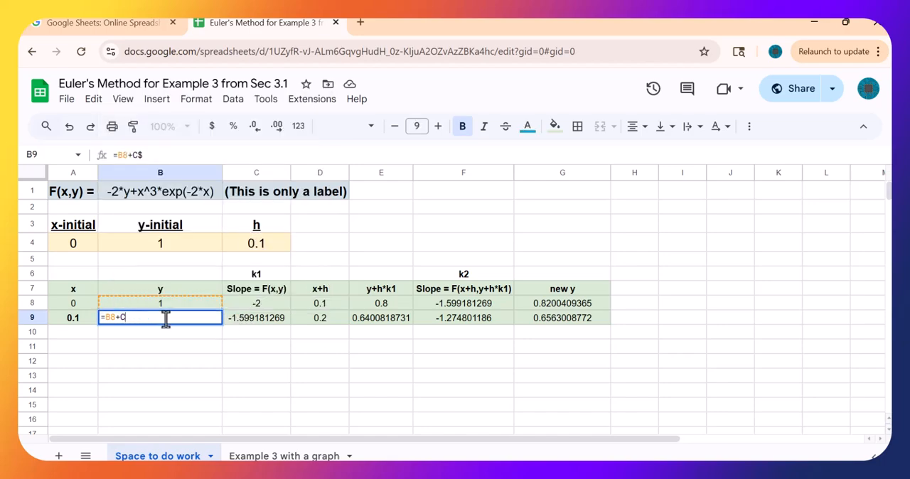
key(BackSpace)
key(BackSpace)
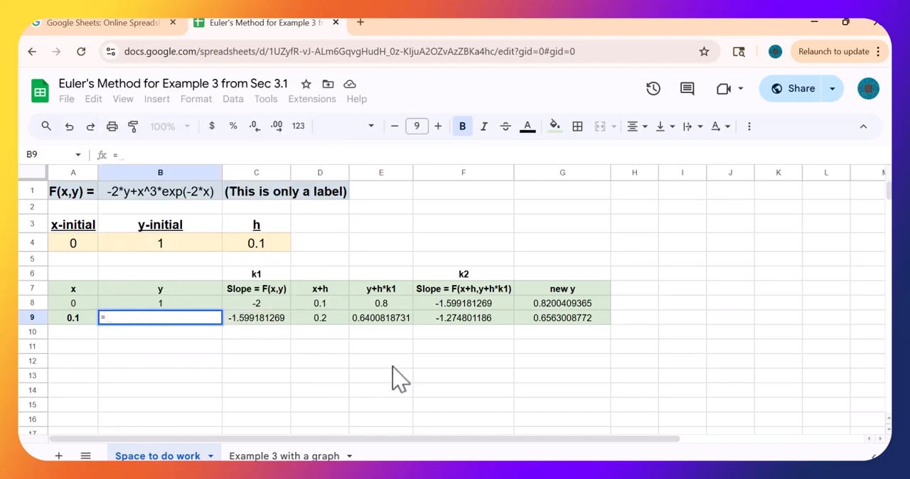
click(568, 304)
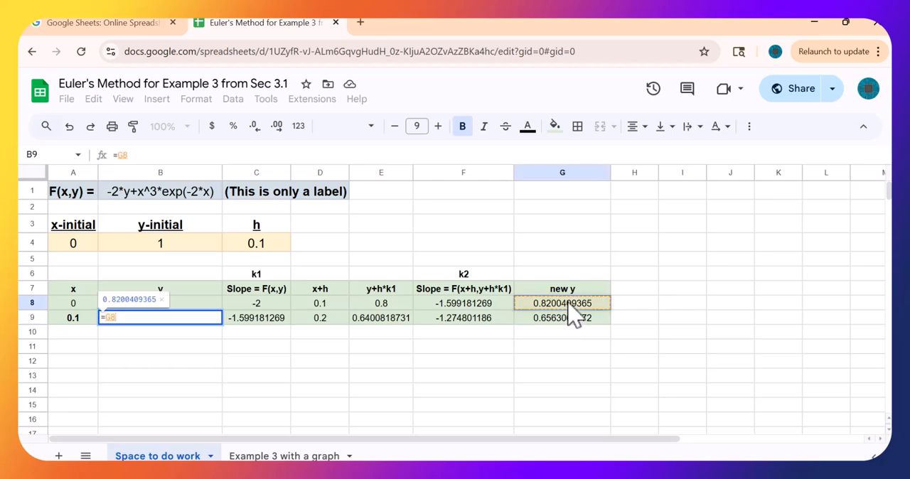
key(Return)
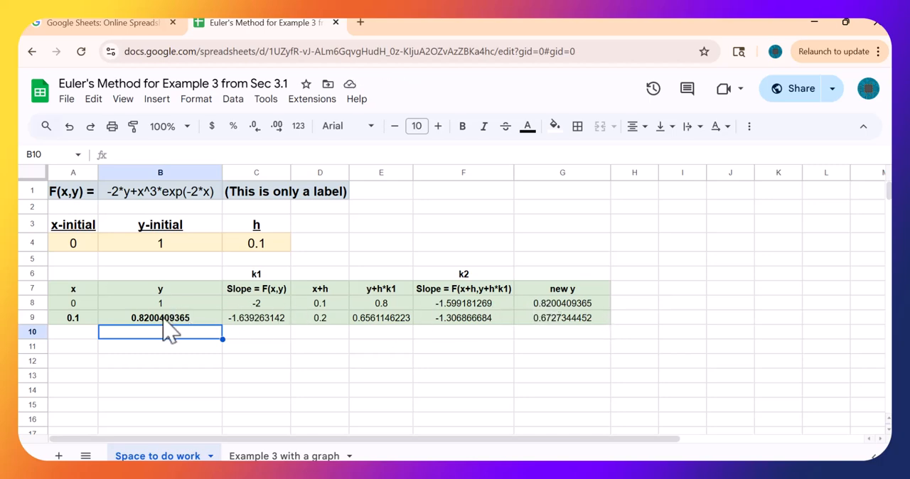
- Fill A9:G9 down through row 18 and compare the y values with the Improved Euler h = 0.1 column on the Improved Euler page
drag(86, 321, 608, 341)
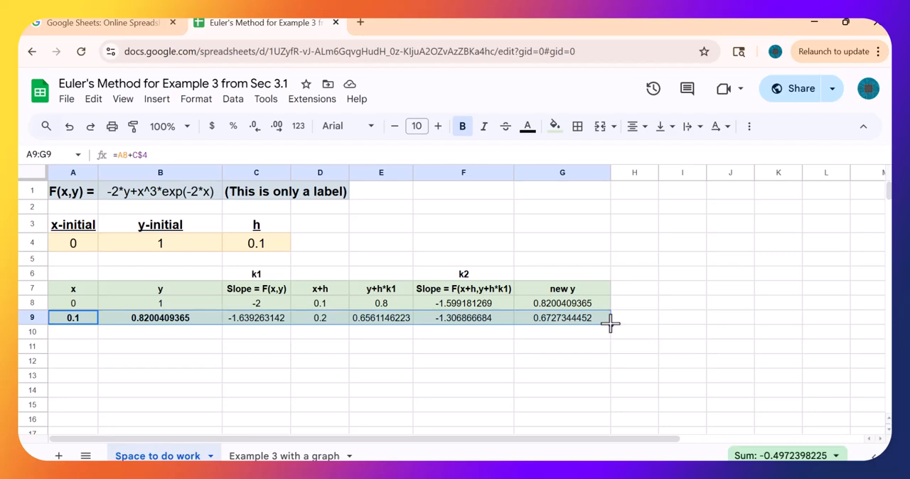
drag(610, 323, 607, 403)
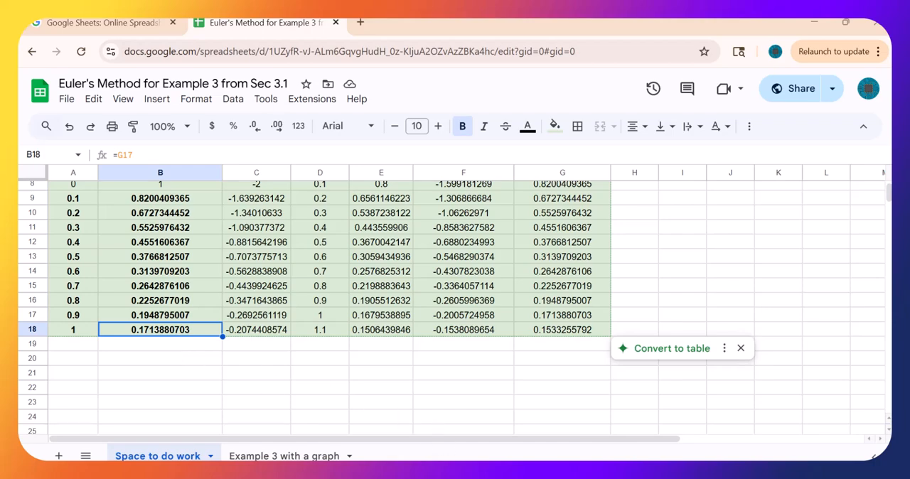
click(627, 432)
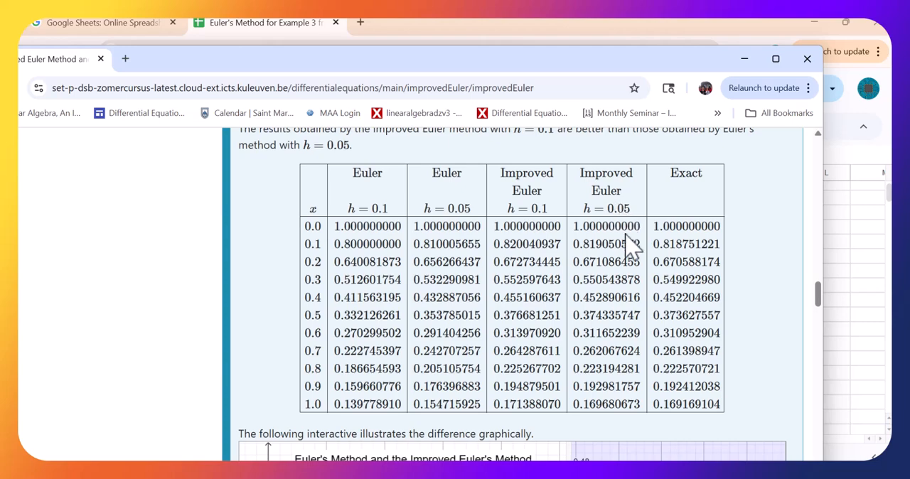
mouse_move(600, 472)
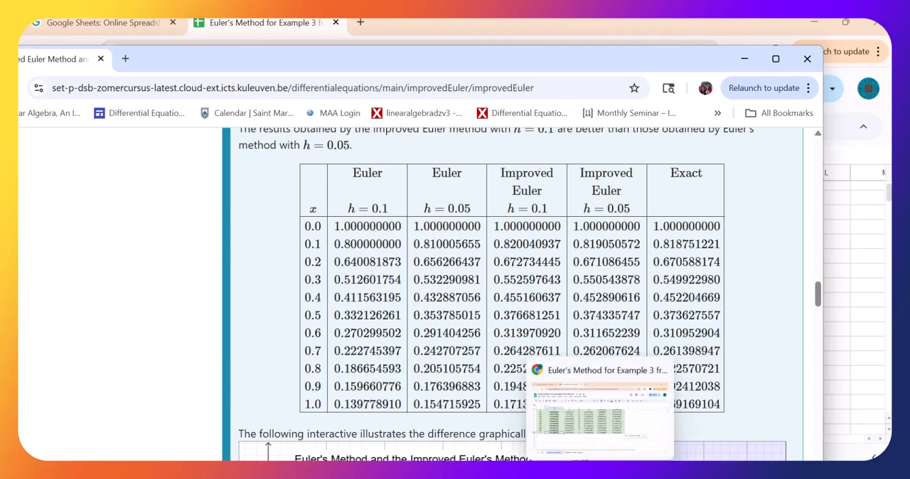
click(599, 472)
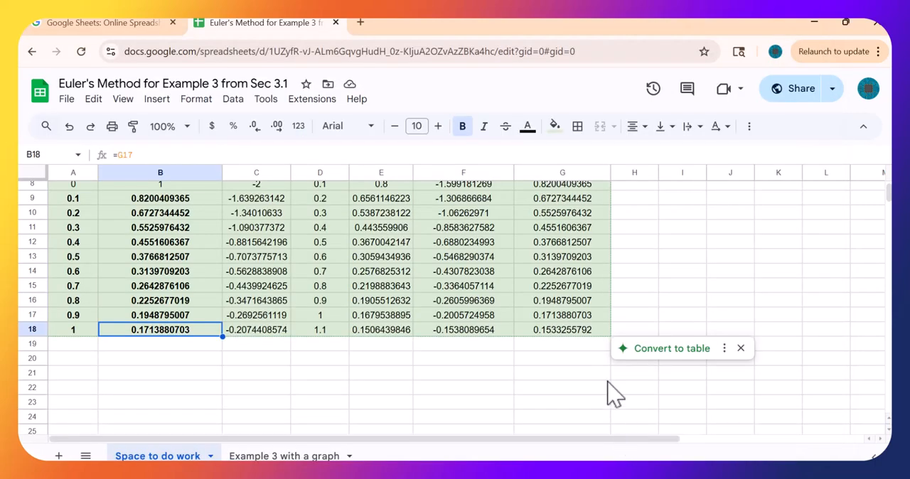
- Copy the improved Euler block A3:G18 and paste the copy at I3
scroll(754, 304, up, 3)
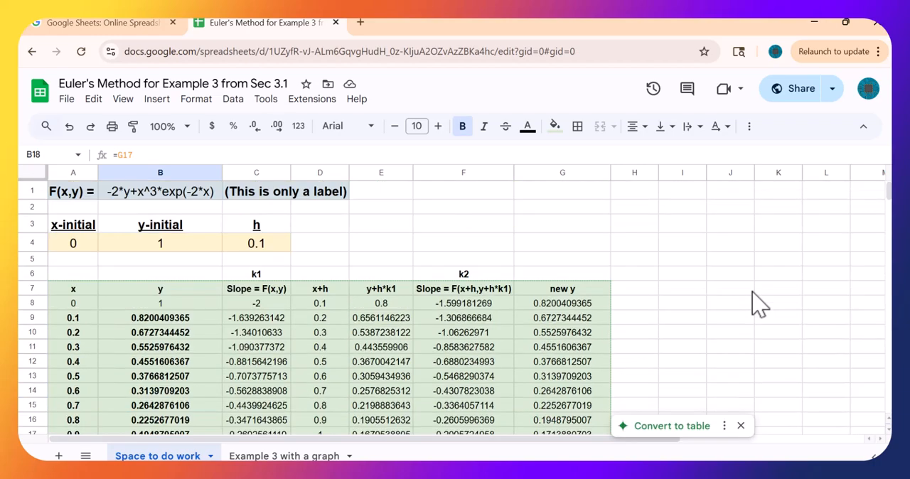
click(71, 226)
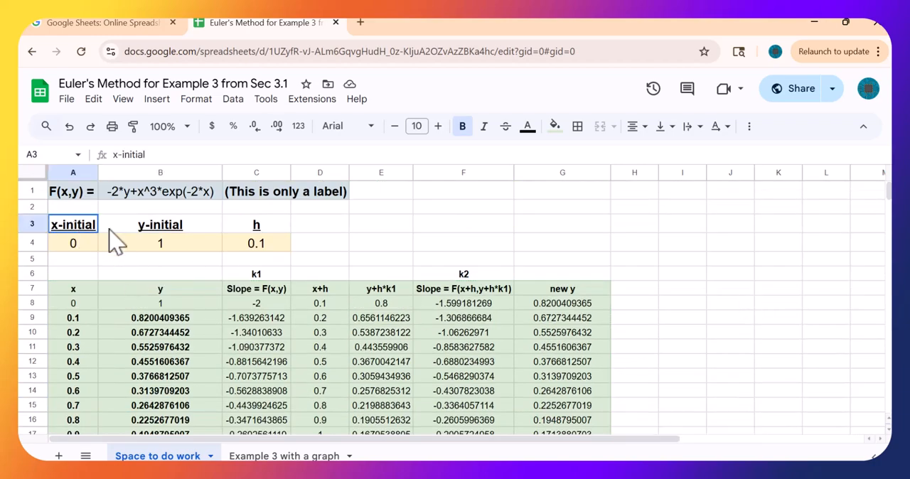
drag(114, 241, 574, 371)
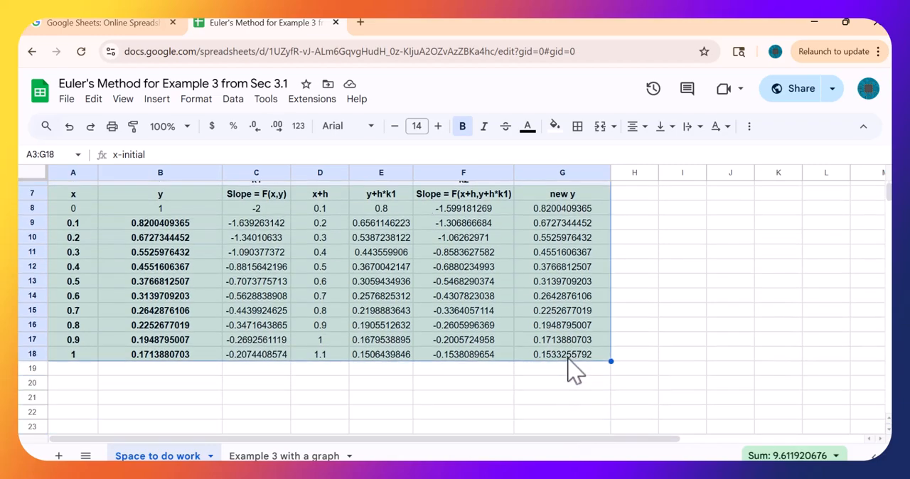
key(ctrl+c)
scroll(673, 394, up, 2)
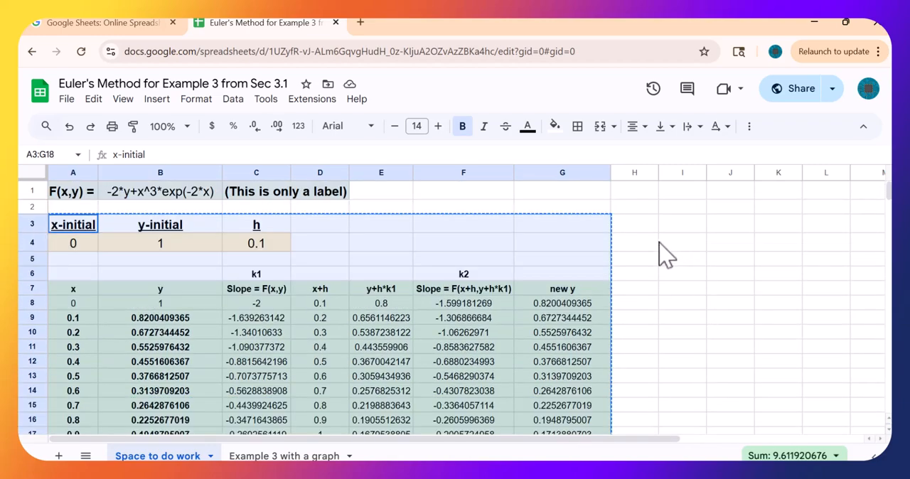
click(678, 231)
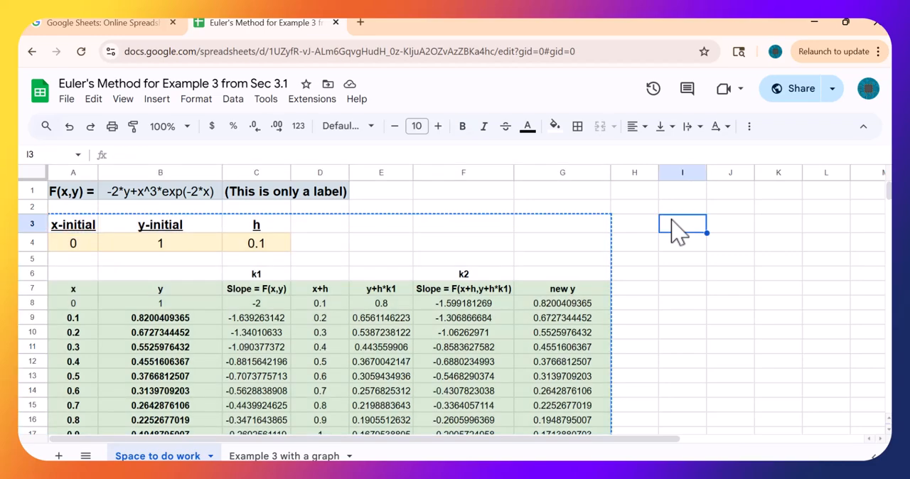
key(ctrl+v)
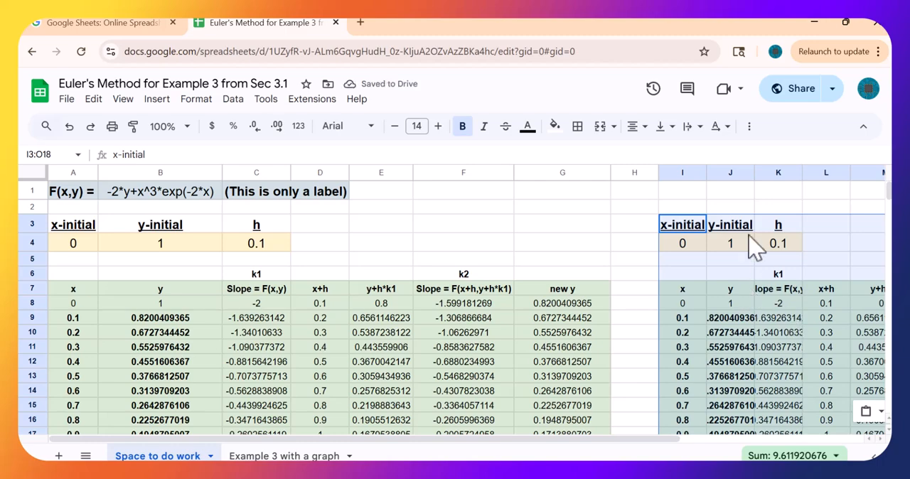
- Fit the widths of columns J, N and K in the copied table to their contents
double_click(754, 173)
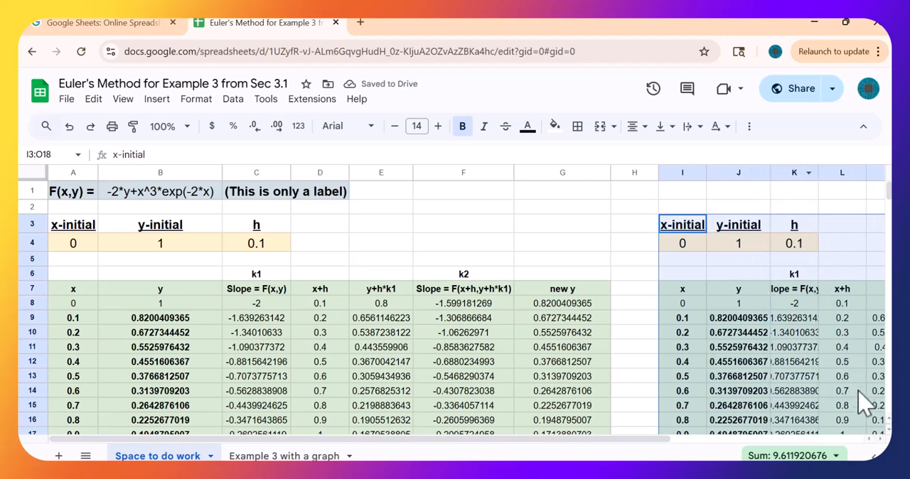
click(880, 442)
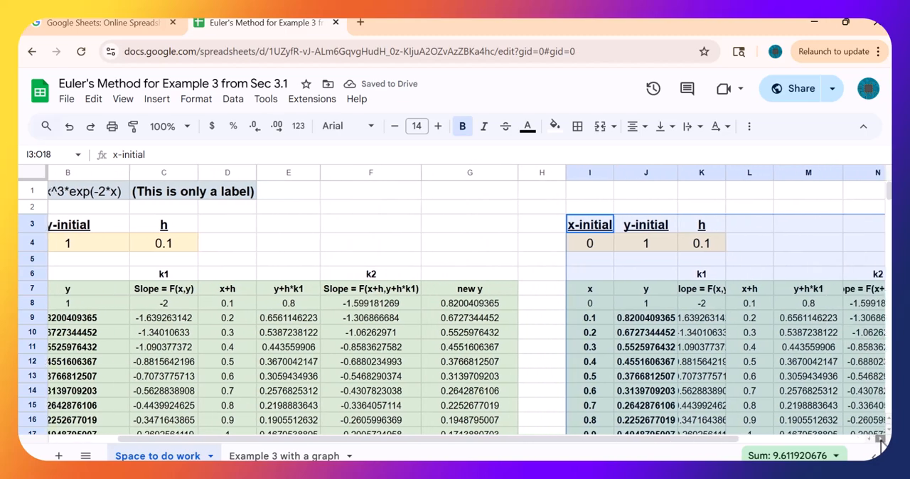
click(880, 442)
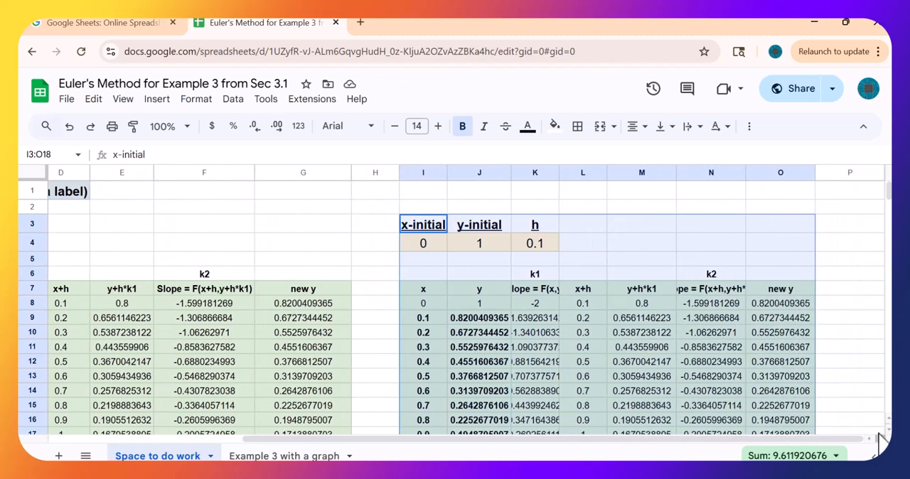
double_click(746, 174)
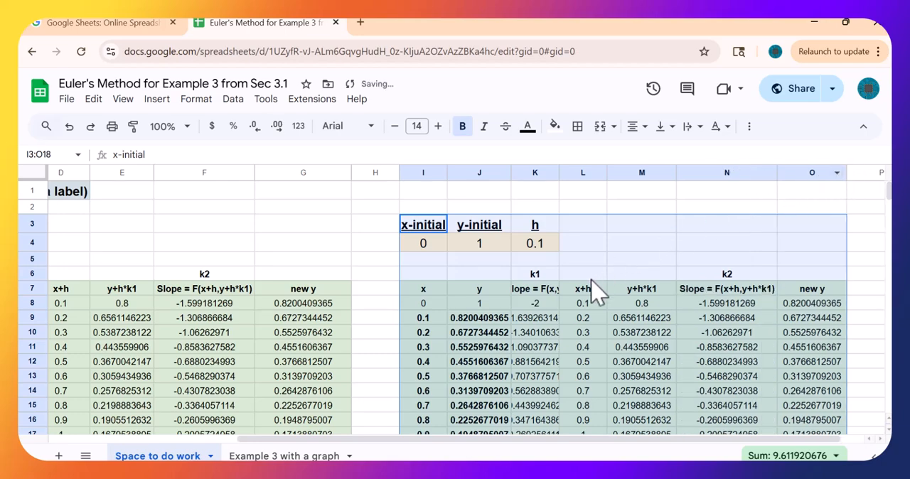
double_click(559, 169)
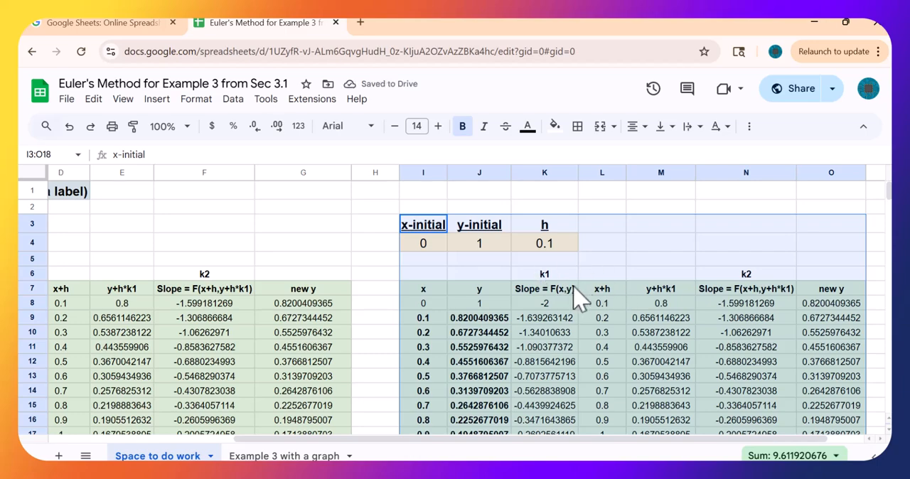
- Set the step size h of the copied table in K4 to 0.05
click(530, 247)
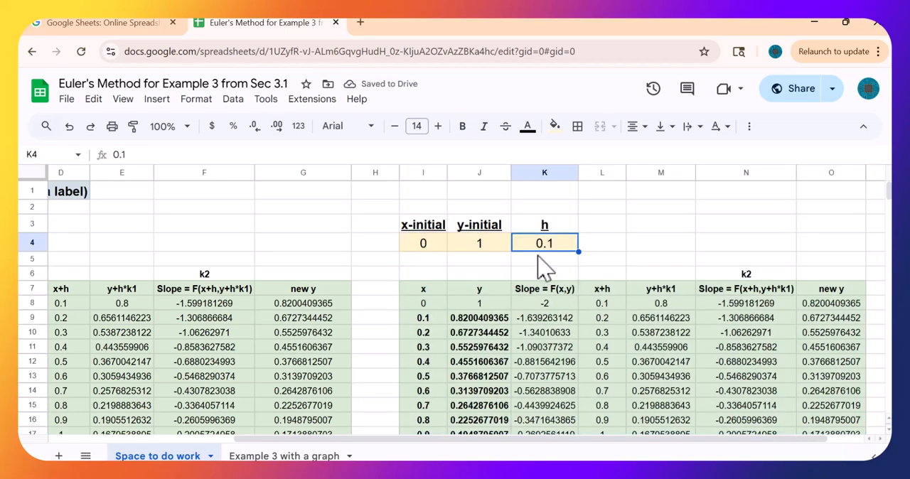
text(0)
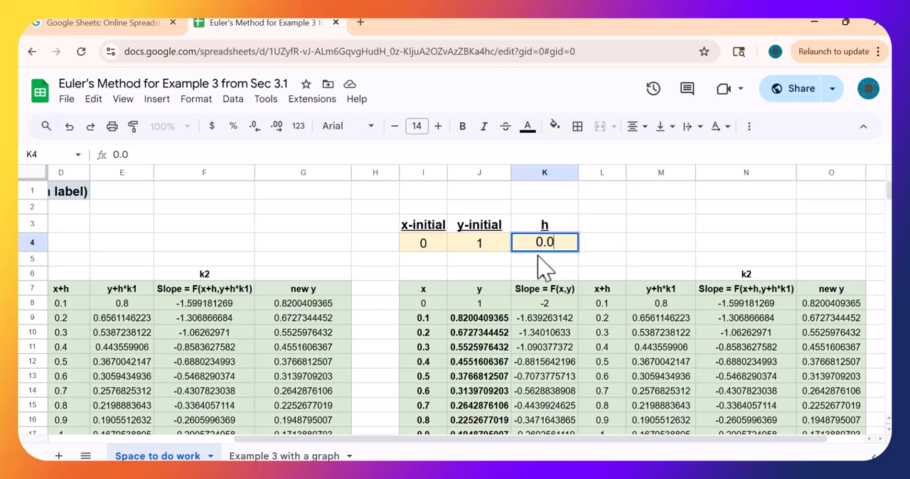
text(.05)
key(Return)
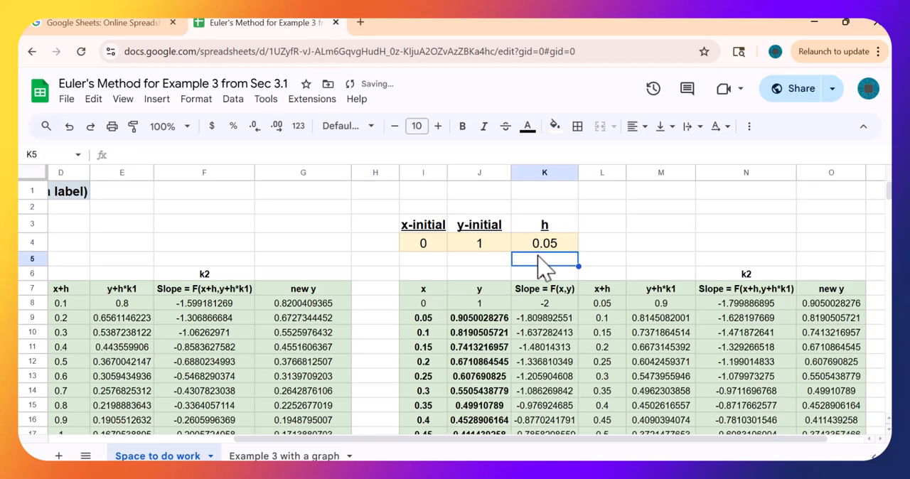
- Fill the copied table's last row I18:O18 down through row 28 to extend it up to x = 1
scroll(574, 290, down, 3)
click(423, 313)
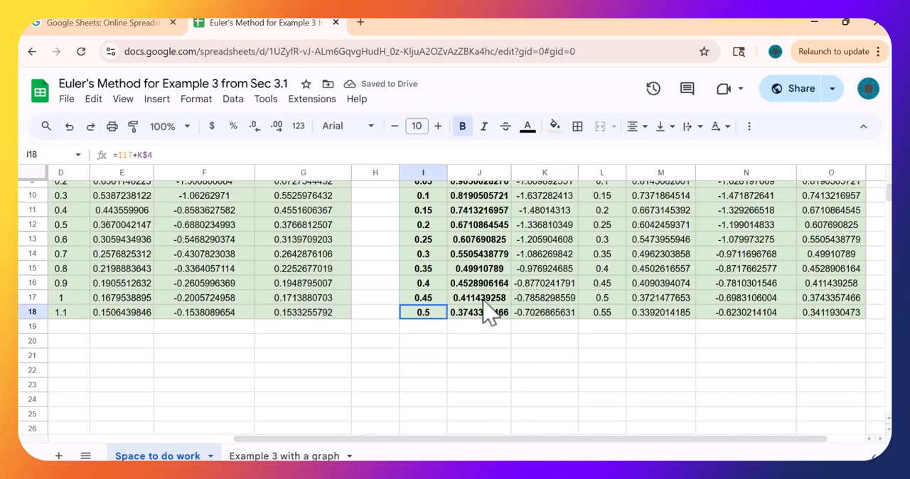
drag(488, 313, 867, 418)
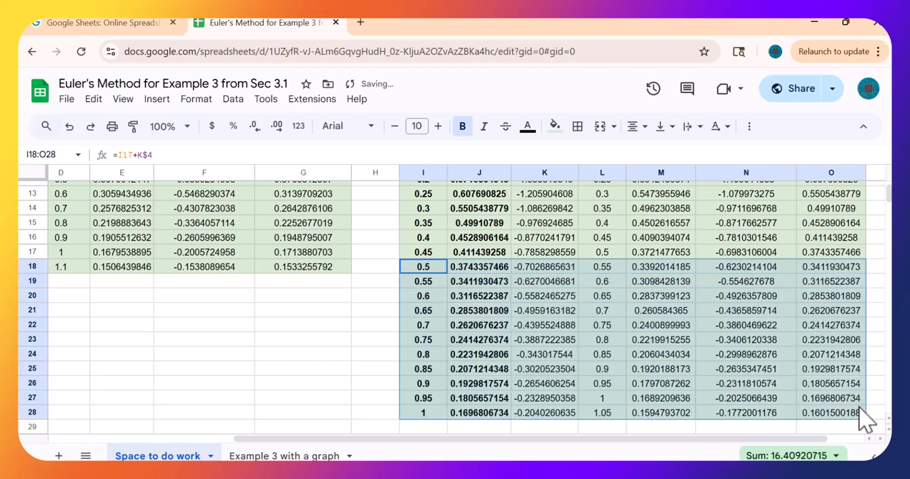
- Compare the y value in J28 with the Improved Euler h = 0.05 column on the Improved Euler page
click(486, 415)
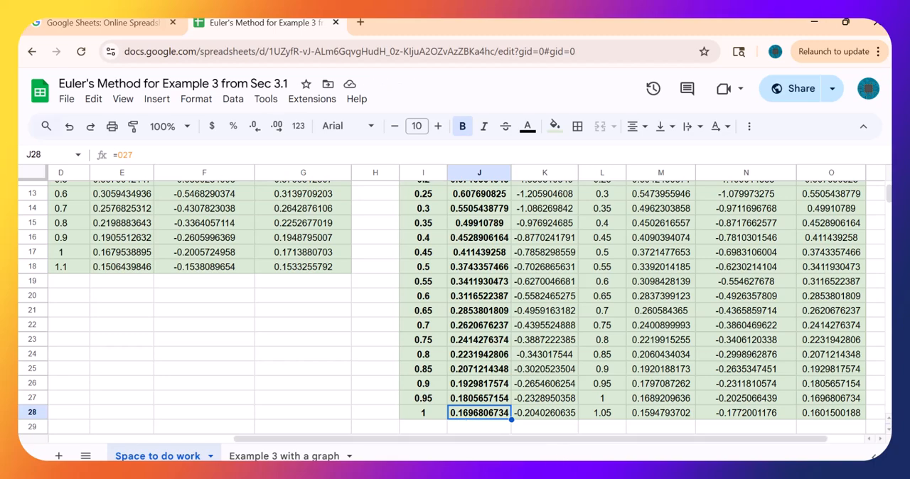
mouse_move(570, 470)
click(625, 435)
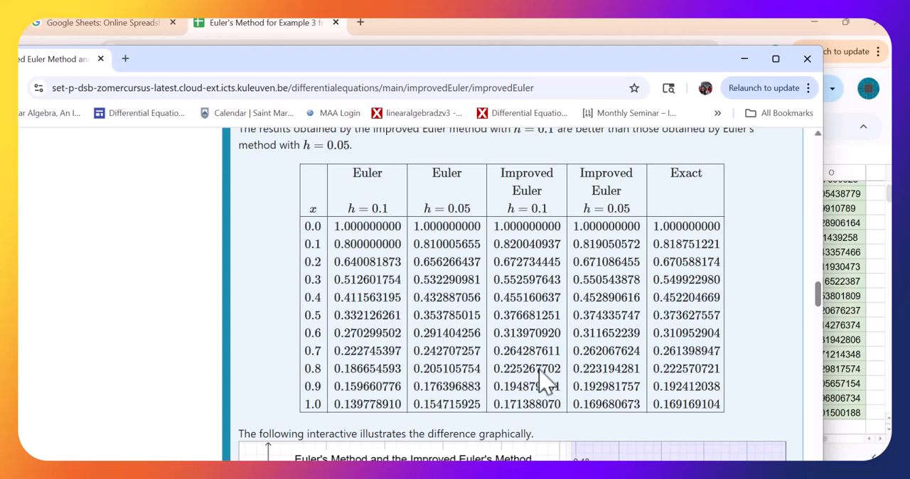
- Examine the interactive graph of Euler's method, the improved Euler's method and the exact solution below the comparison table
scroll(552, 400, down, 2)
scroll(555, 394, down, 2)
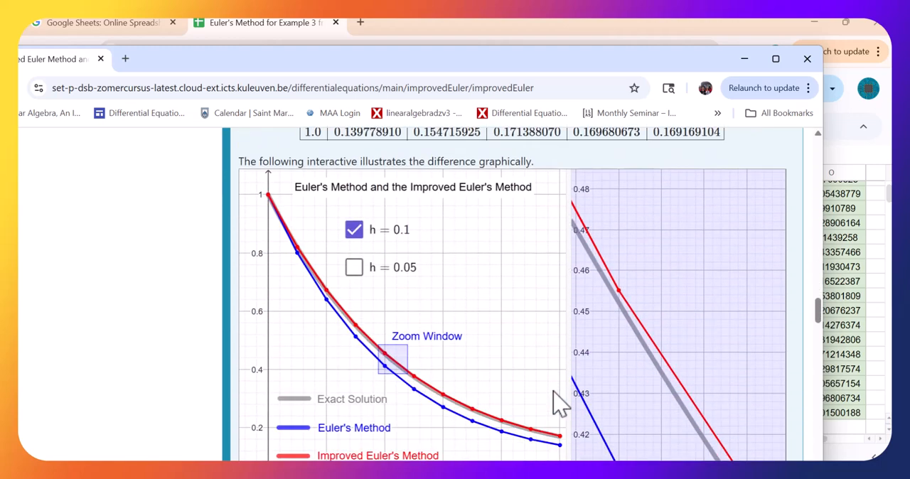
scroll(555, 394, down, 2)
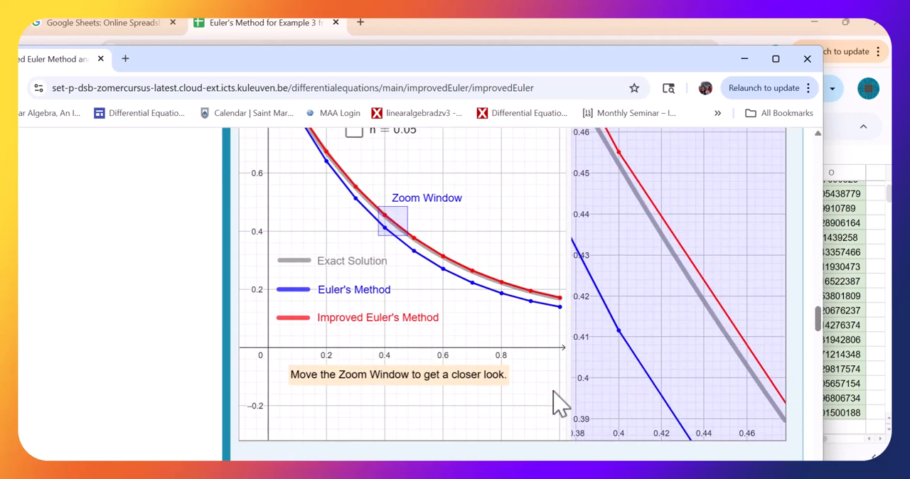
scroll(558, 404, up, 2)
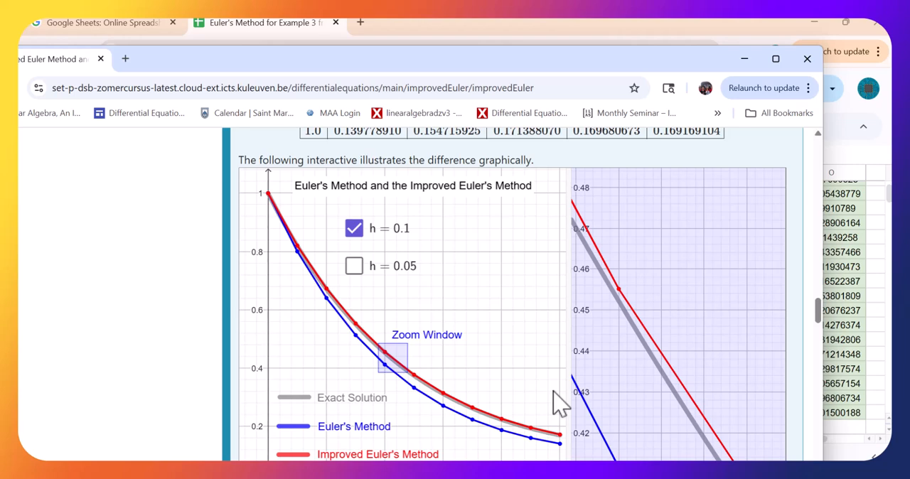